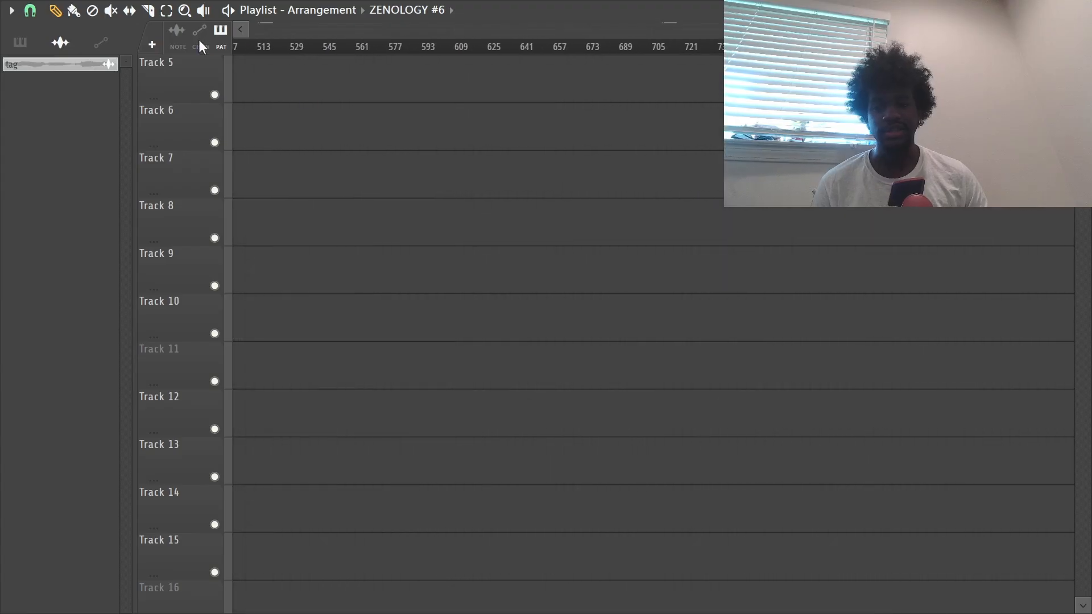
Review the full track layout in the playlist, play the arrangement from the start, and close the playlist.
scroll(301, 63, "down", 6)
scroll(303, 50, "left", 10)
scroll(267, 389, "up", 2)
scroll(267, 389, "up", 5)
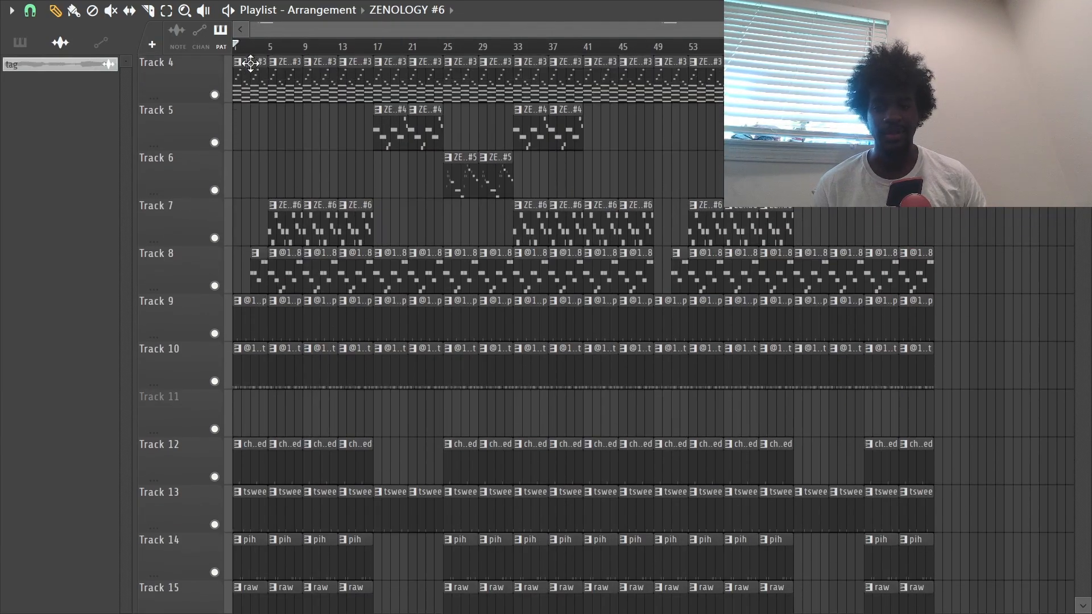
scroll(249, 50, "up", 1)
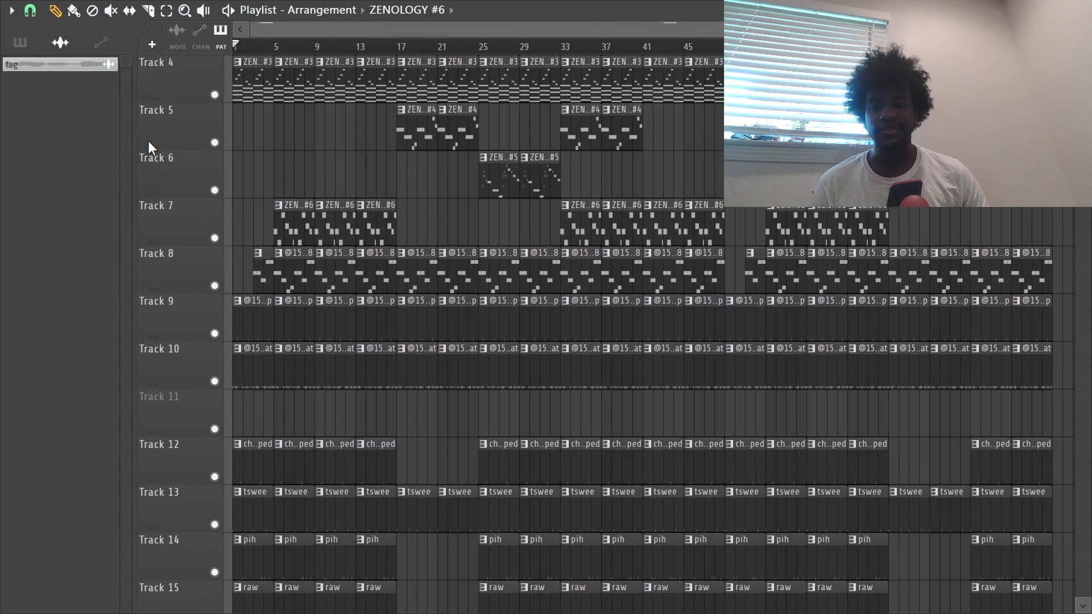
scroll(218, 154, "up", 3)
key("space")
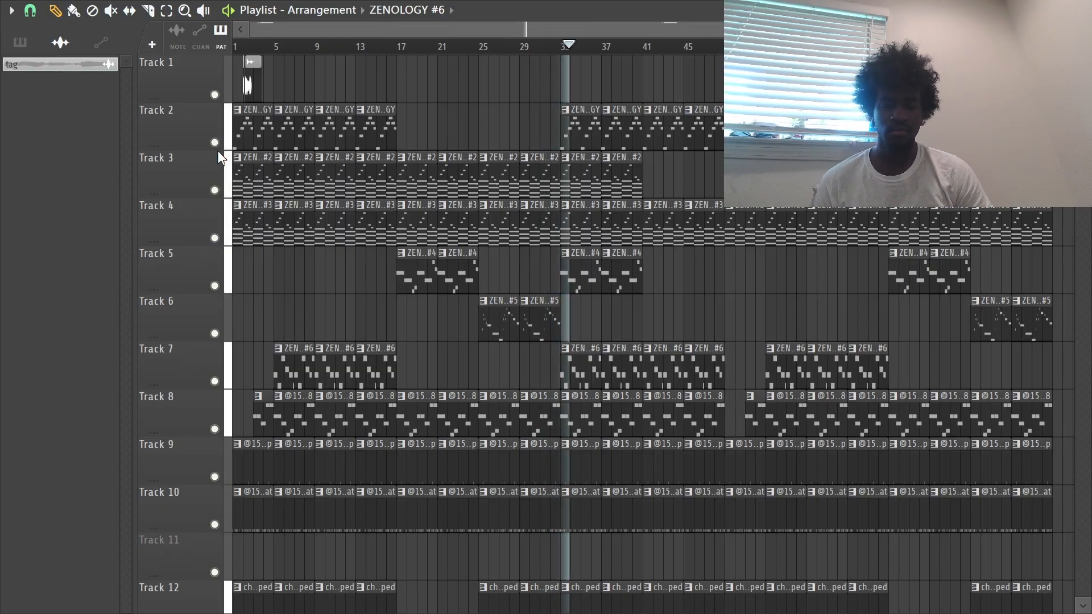
key("space")
key("F5")
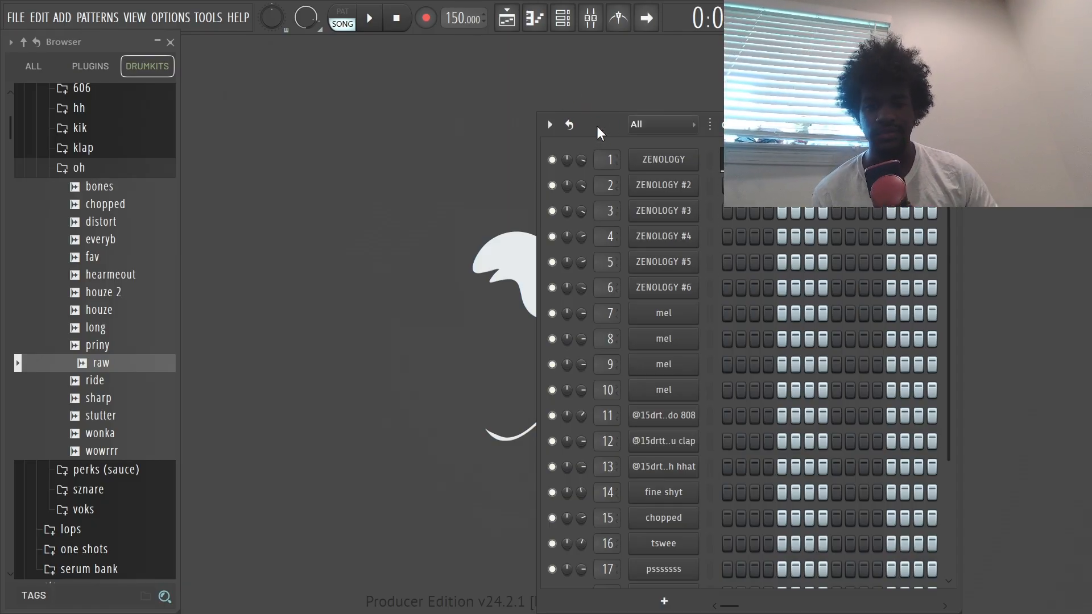
Switch playback from song mode to pattern mode and open the ZENOLOGY #2 notes in the piano roll.
key("F7")
key("F7")
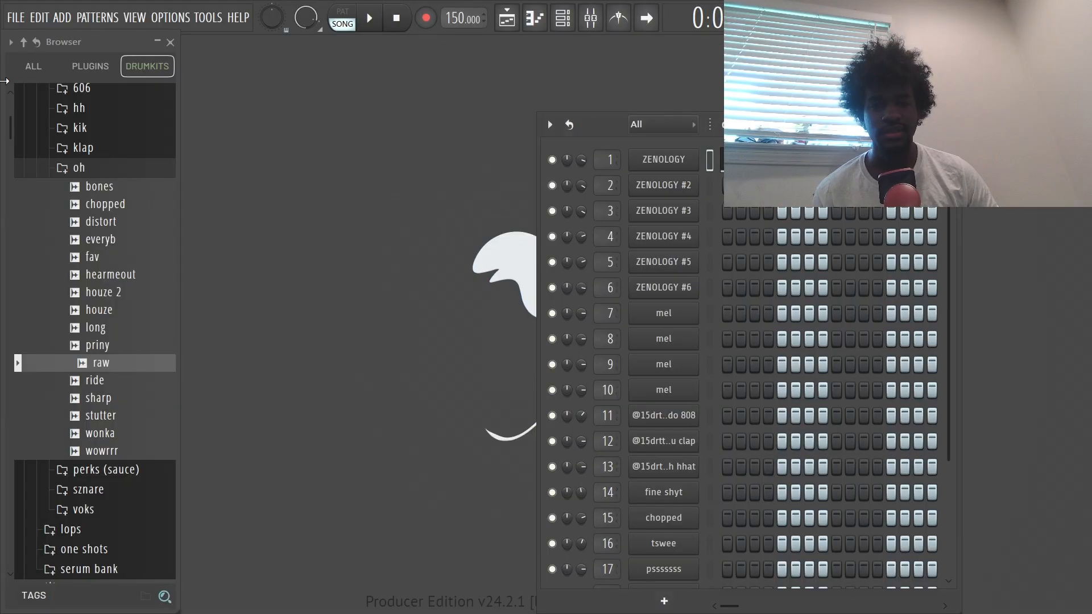
left_click(348, 23)
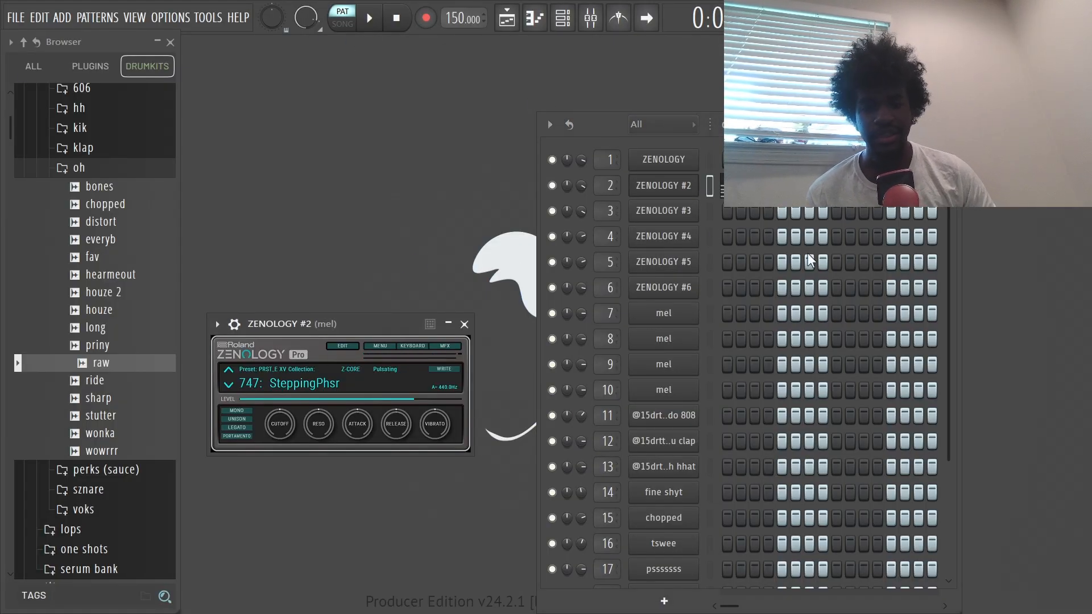
key("F7")
Play the ZENOLOGY #2 pattern while examining its chord and melody notes, and close the piano roll.
key("space")
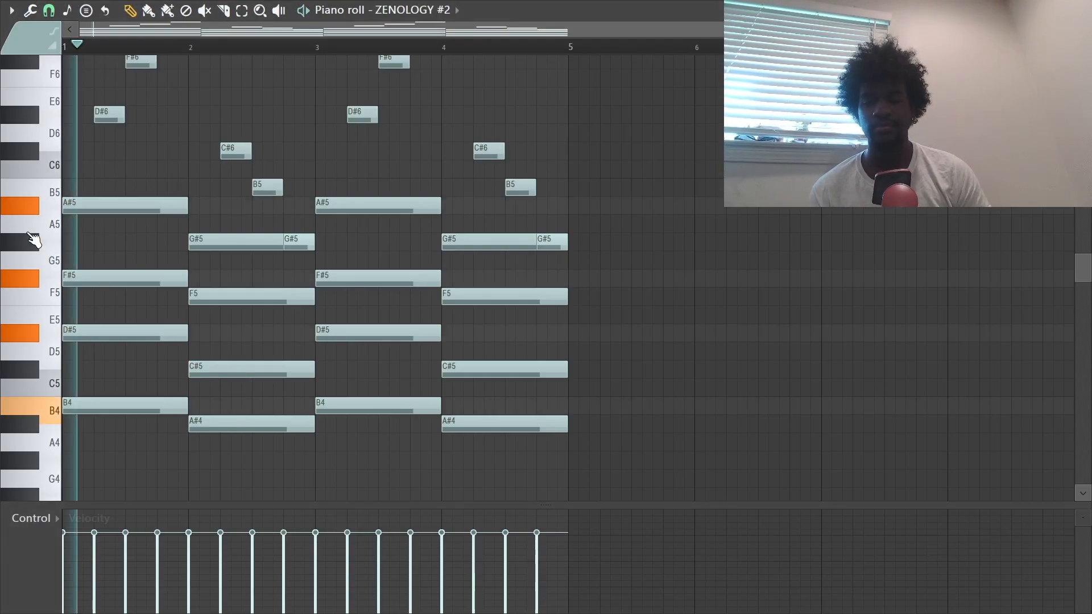
scroll(575, 373, "up", 4)
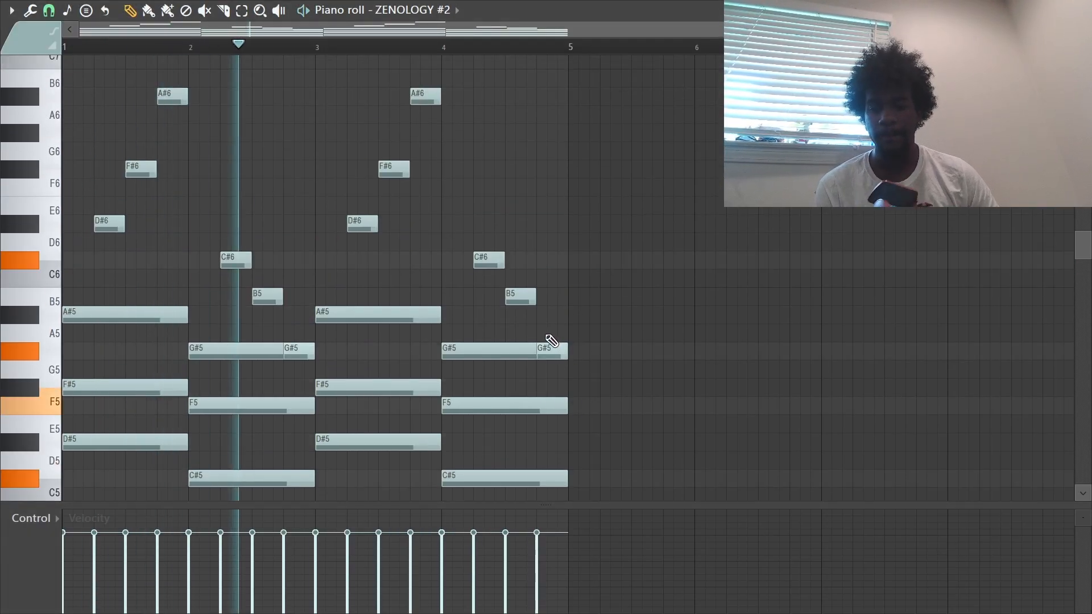
scroll(416, 277, "down", 2)
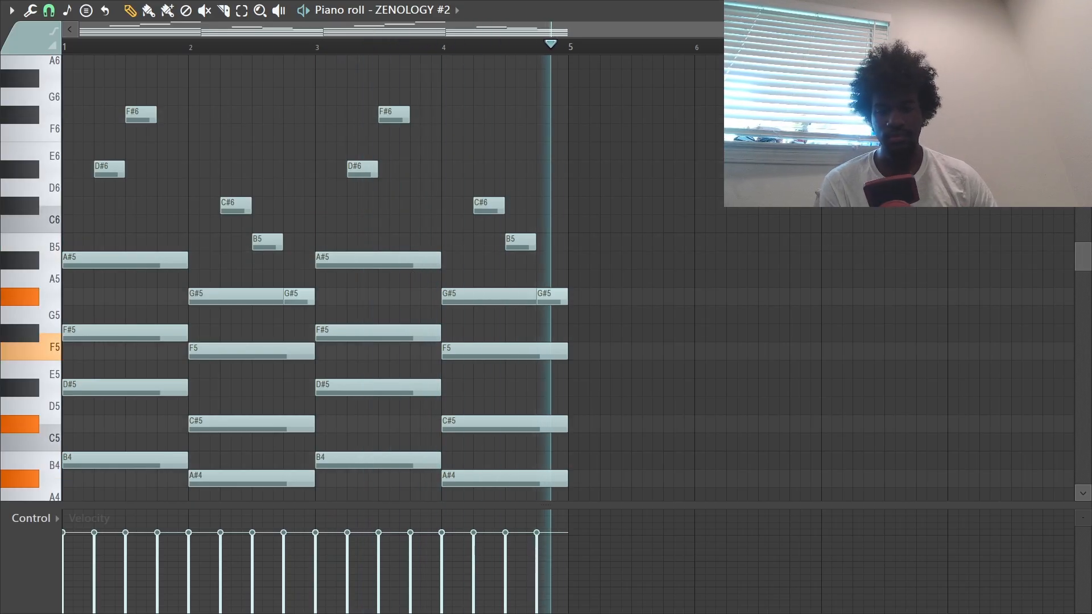
key("space")
key("F7")
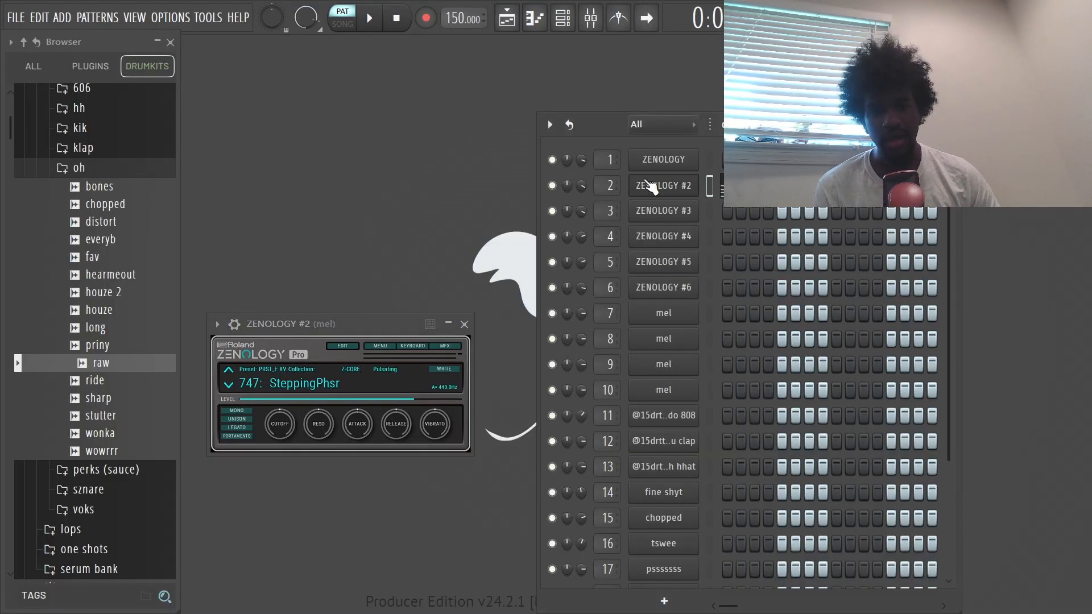
Show the ZENOLOGY channel's preset, play its pattern, and examine the melody notes in the piano roll.
left_click(648, 163)
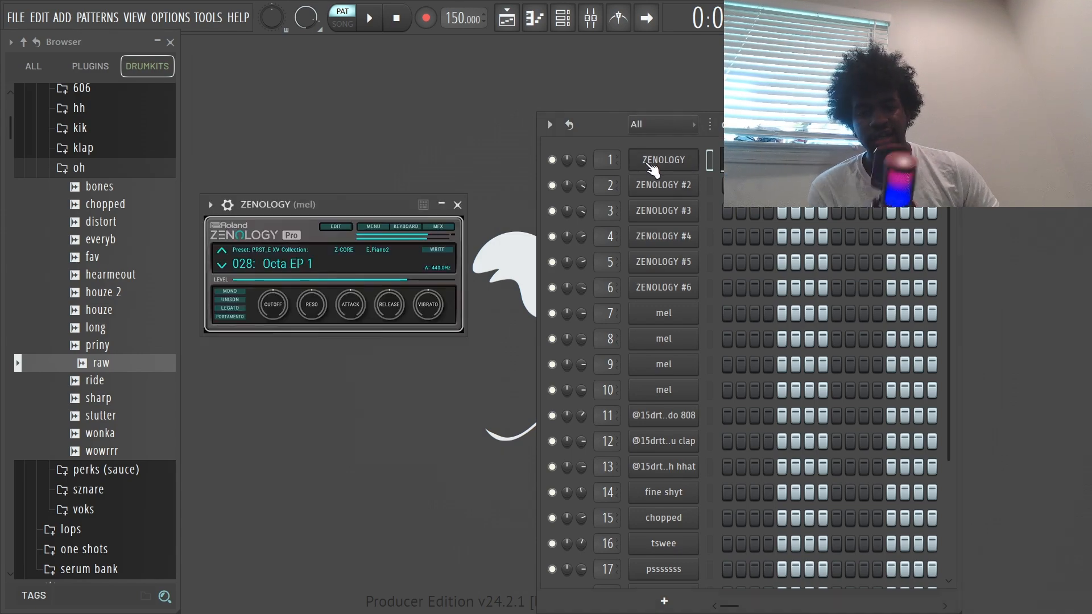
key("F7")
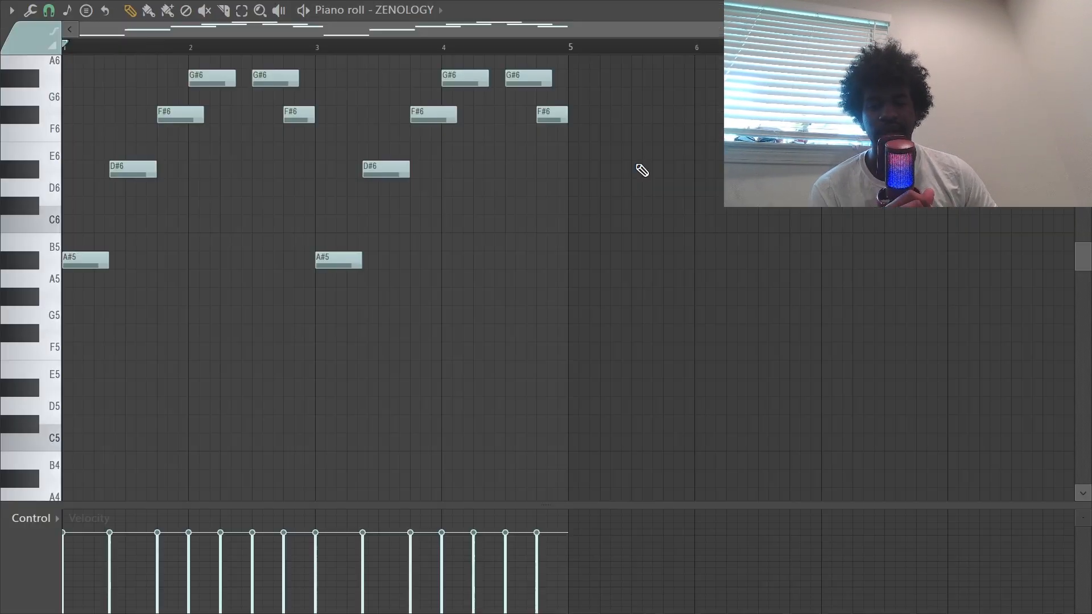
scroll(199, 330, "up", 3)
scroll(178, 151, "down", 1)
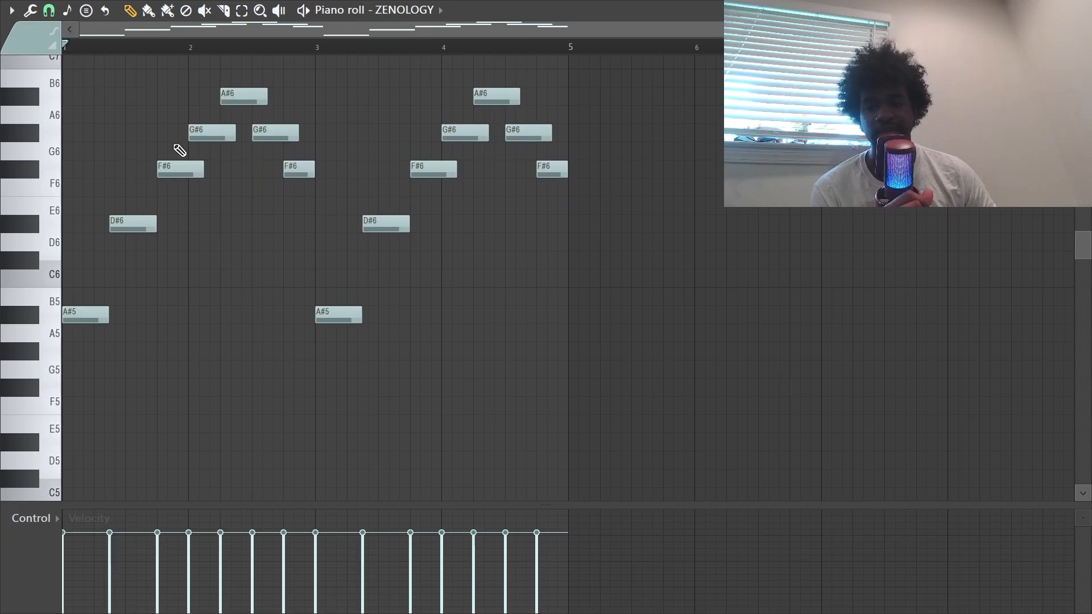
scroll(216, 177, "up", 4)
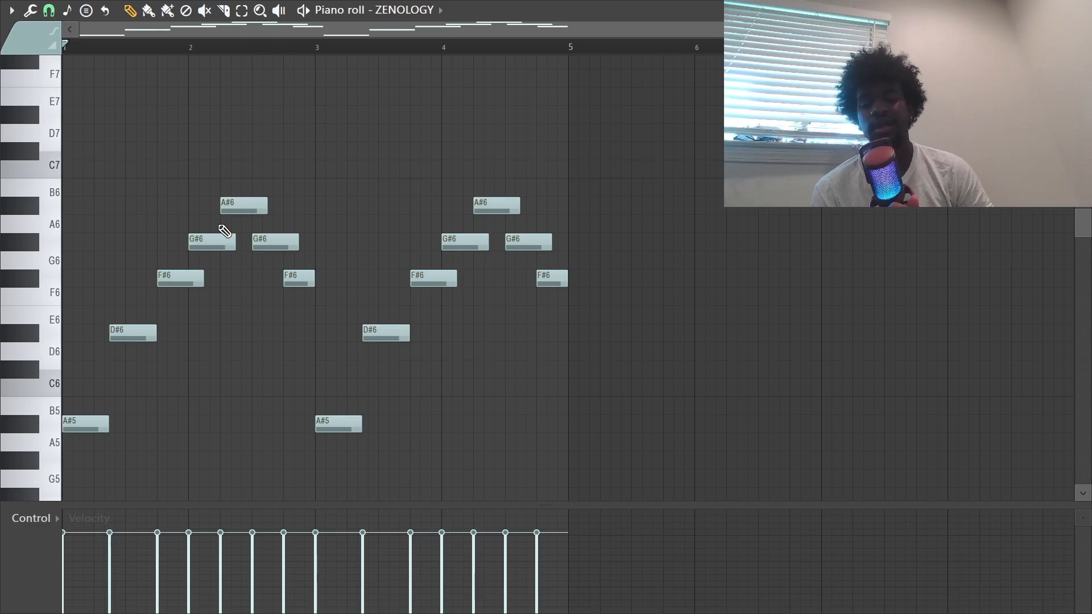
key("space")
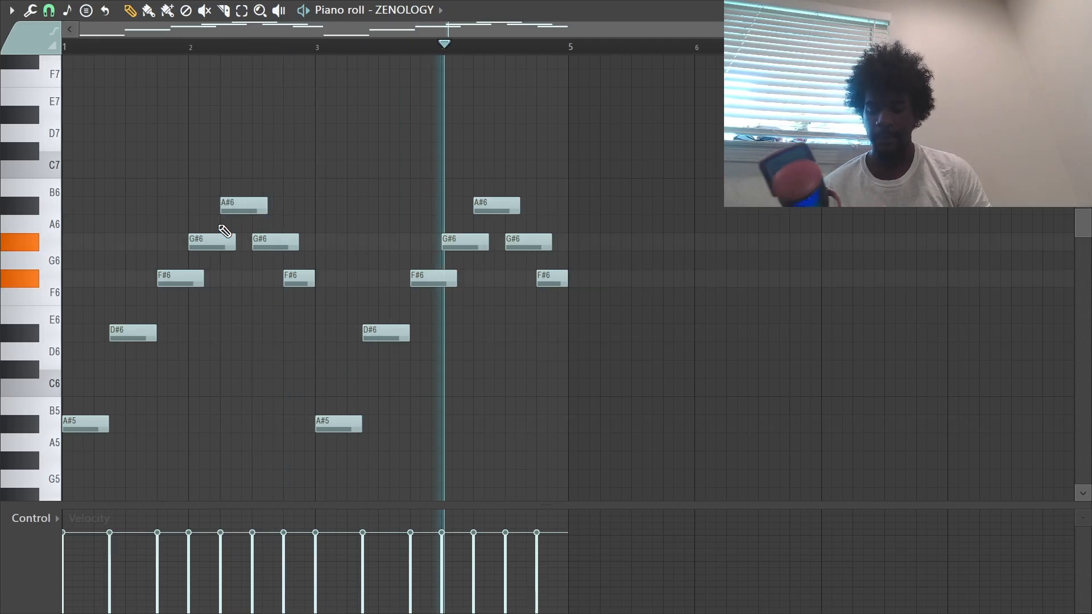
key("space")
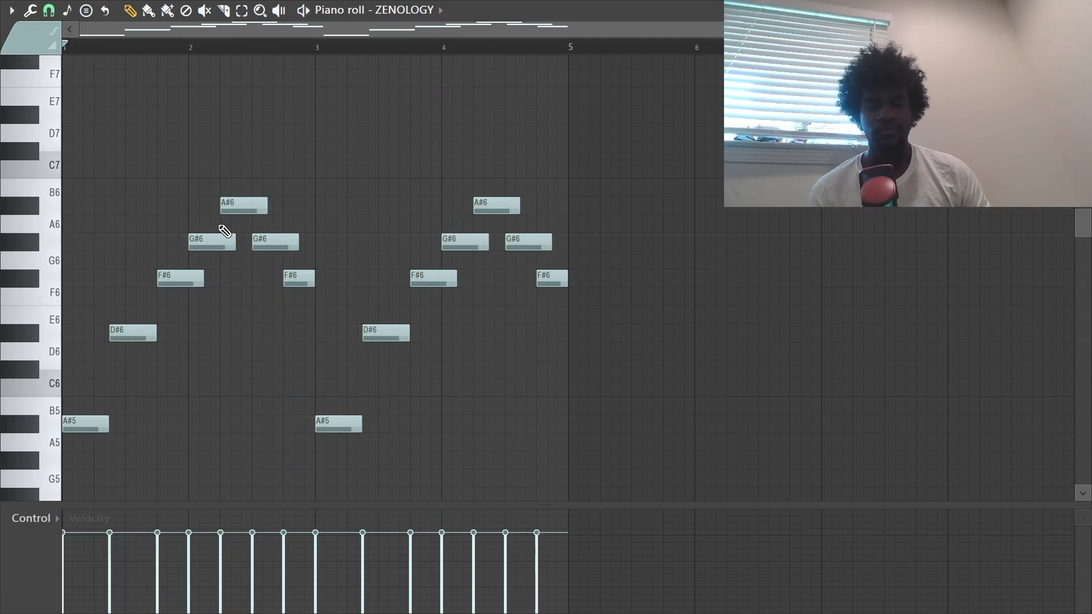
key("F7")
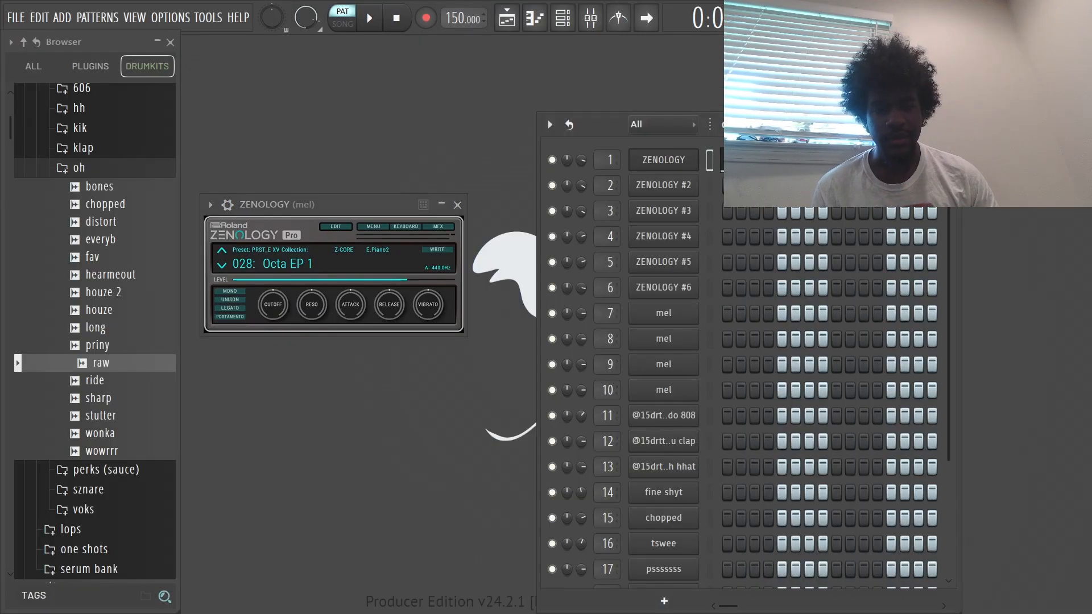
Show the ZENOLOGY #3 channel's preset, play its pattern, and examine the layered notes in the piano roll.
left_click(670, 211)
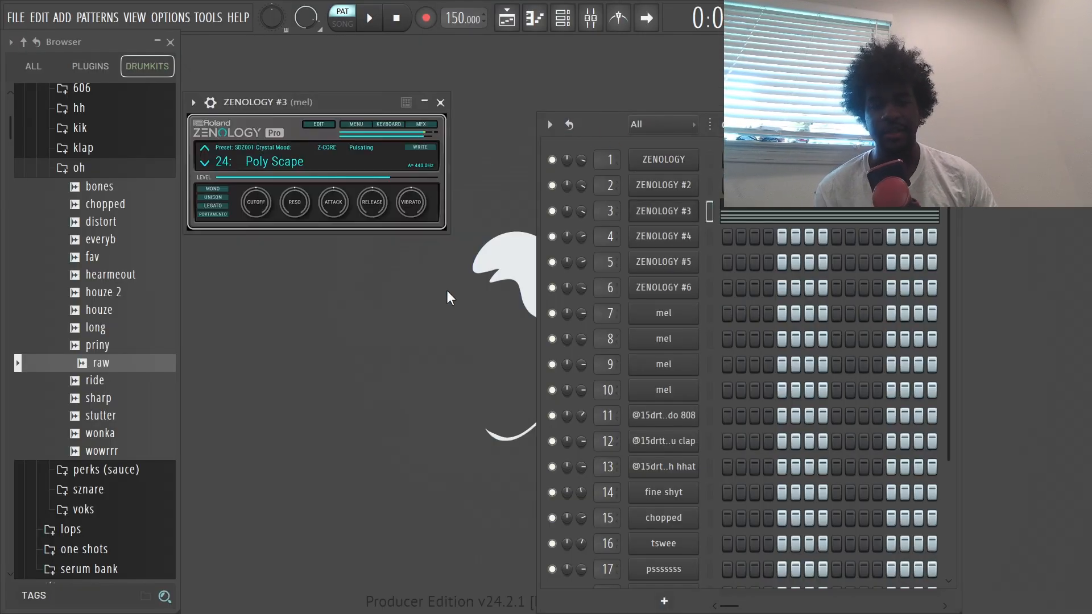
left_click(783, 212)
scroll(30, 74, "up", 1)
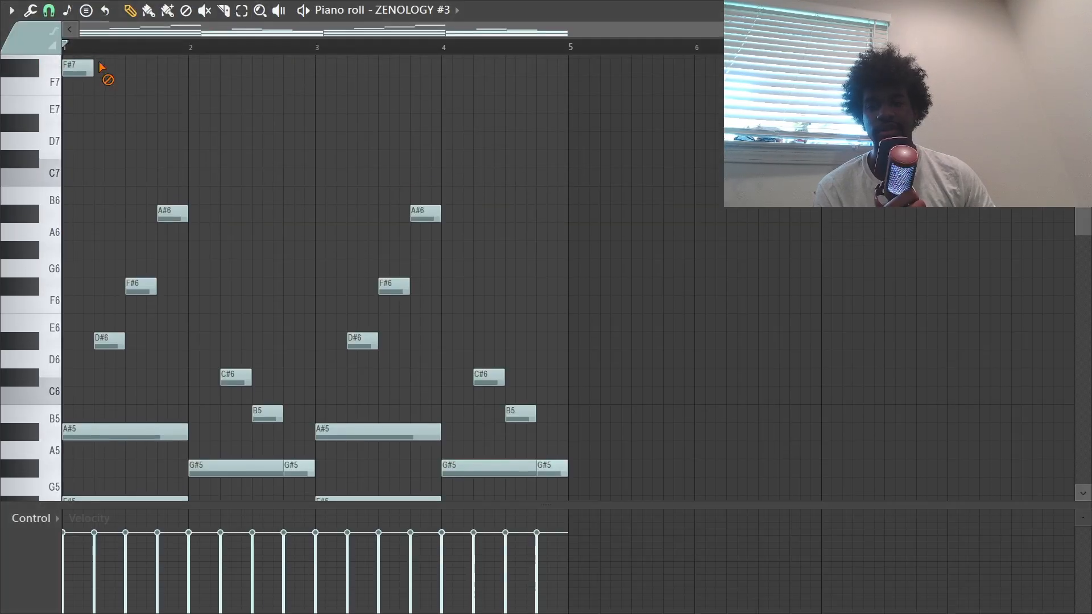
scroll(157, 290, "down", 3)
key("space")
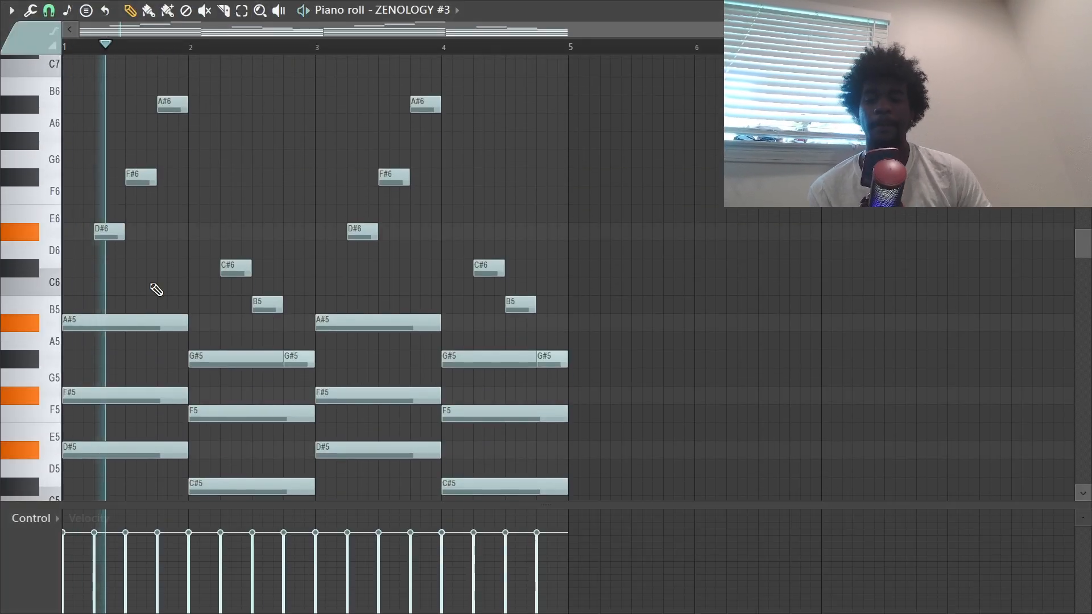
scroll(154, 287, "down", 2)
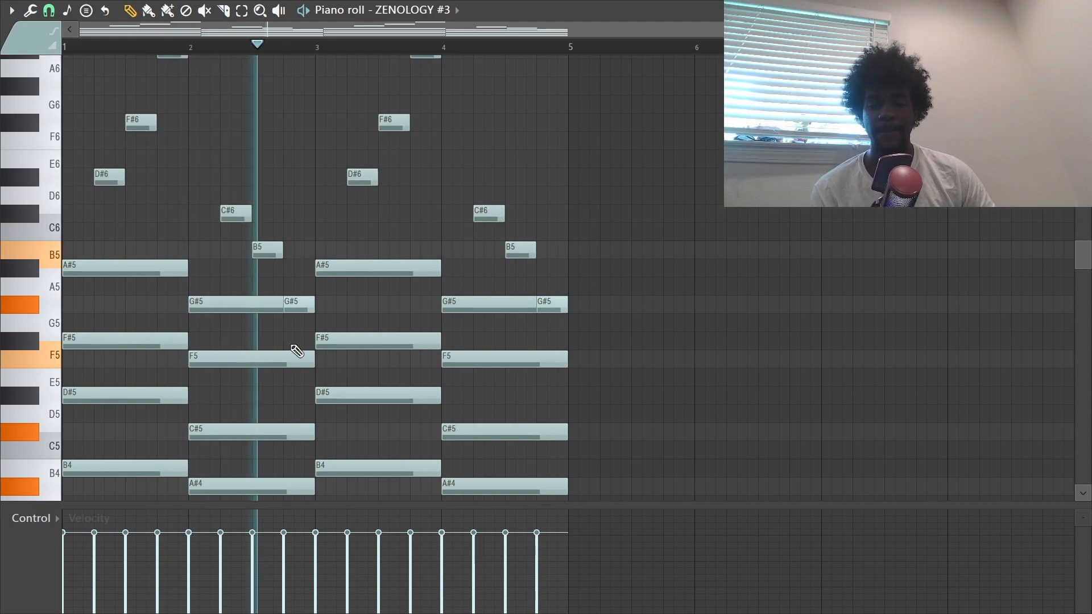
scroll(448, 287, "up", 2)
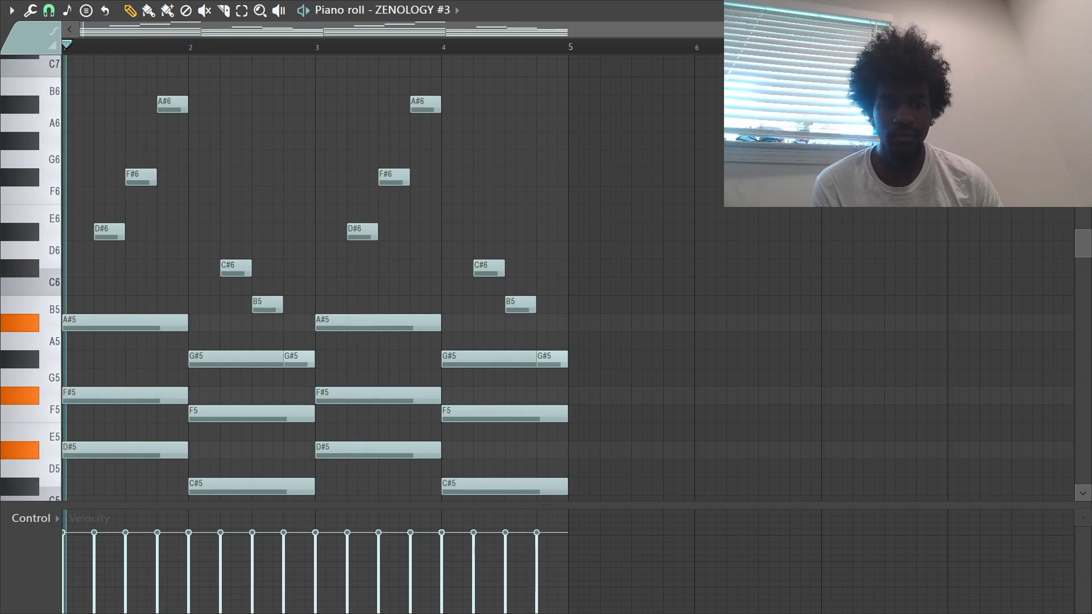
key("space")
key("F7")
Select the ZENOLOGY #4 pattern, show its preset, and examine and play its notes in the piano roll.
key("KP_Add")
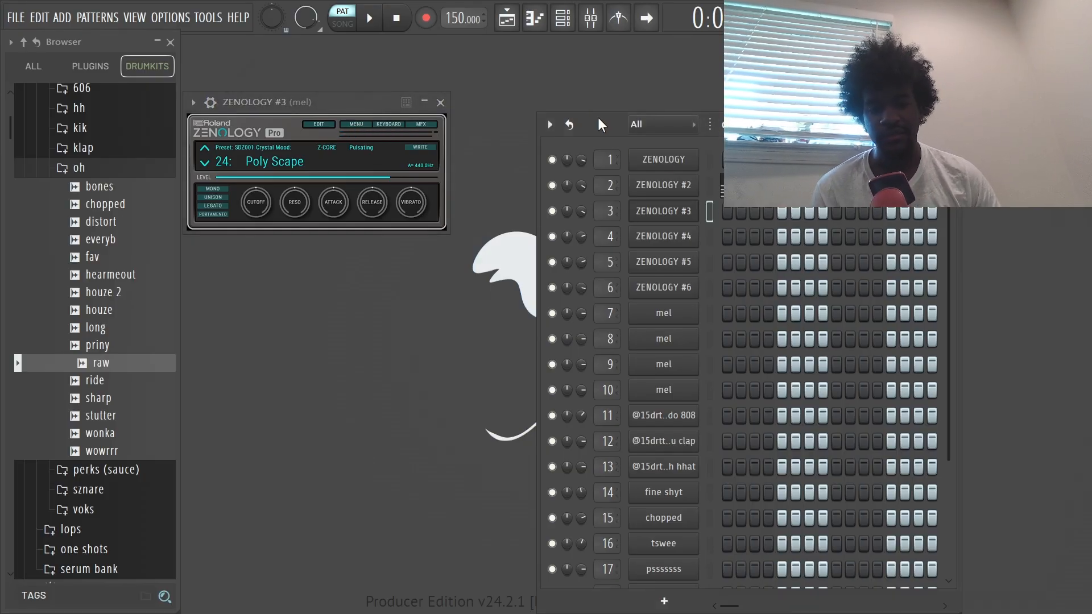
key("KP_Add")
left_click(663, 233)
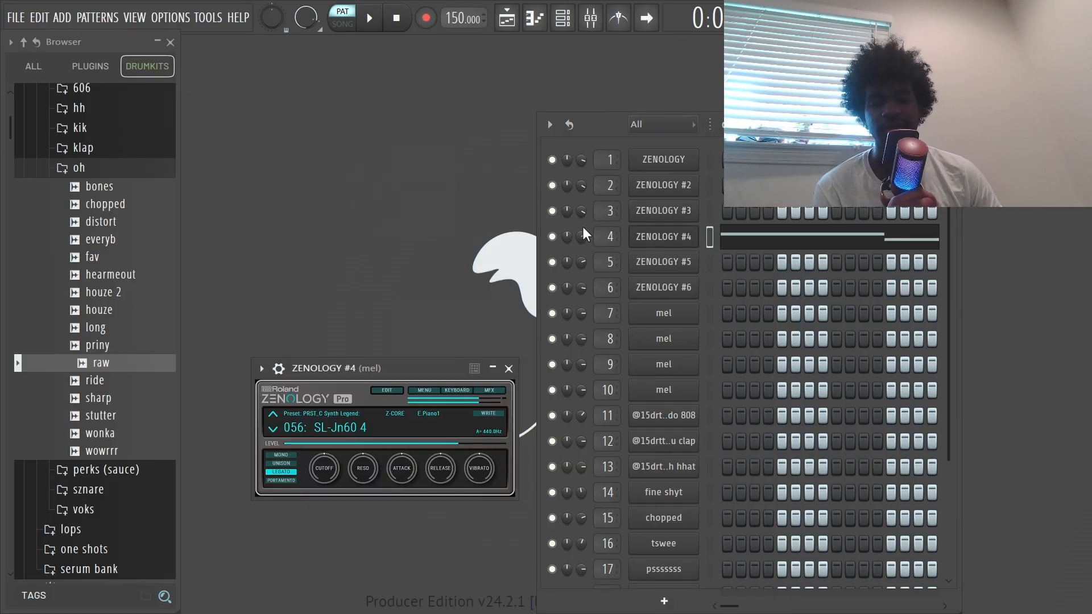
left_click_drag(429, 368, 409, 330)
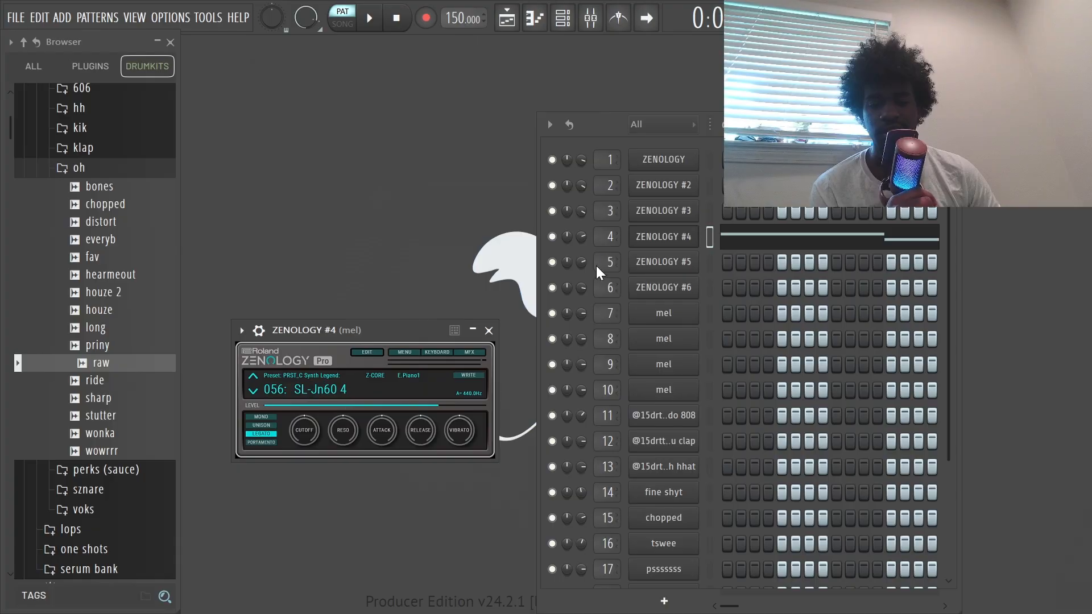
left_click(794, 248)
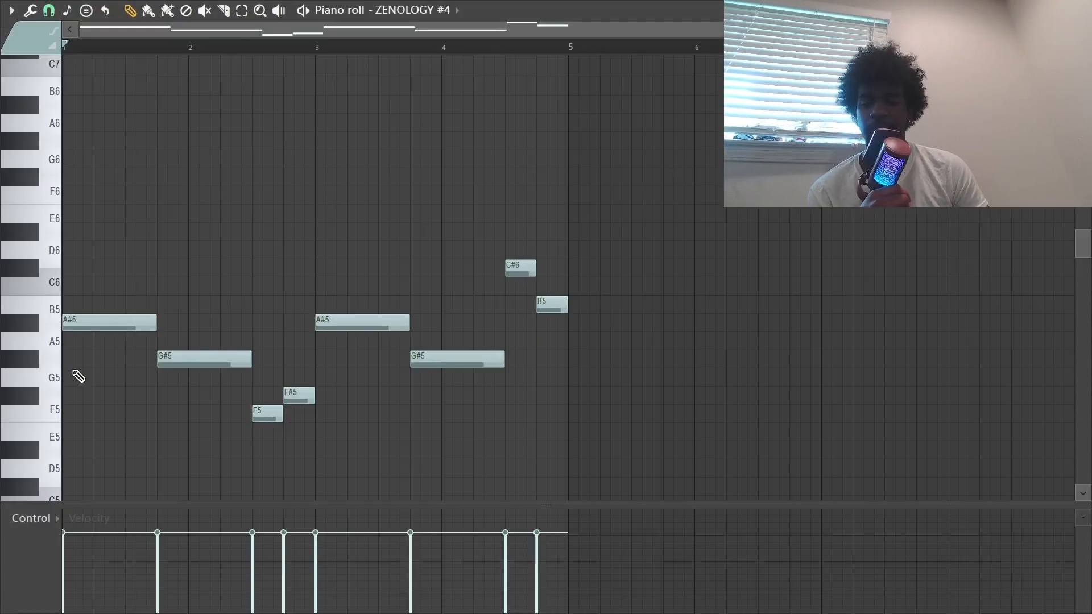
key("space")
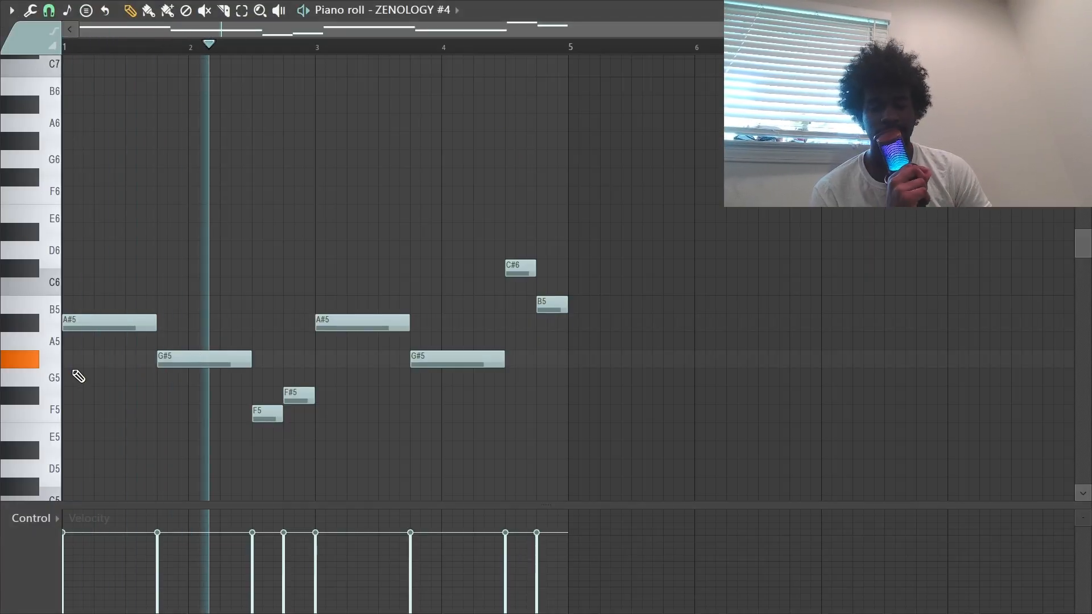
left_click(1080, 11)
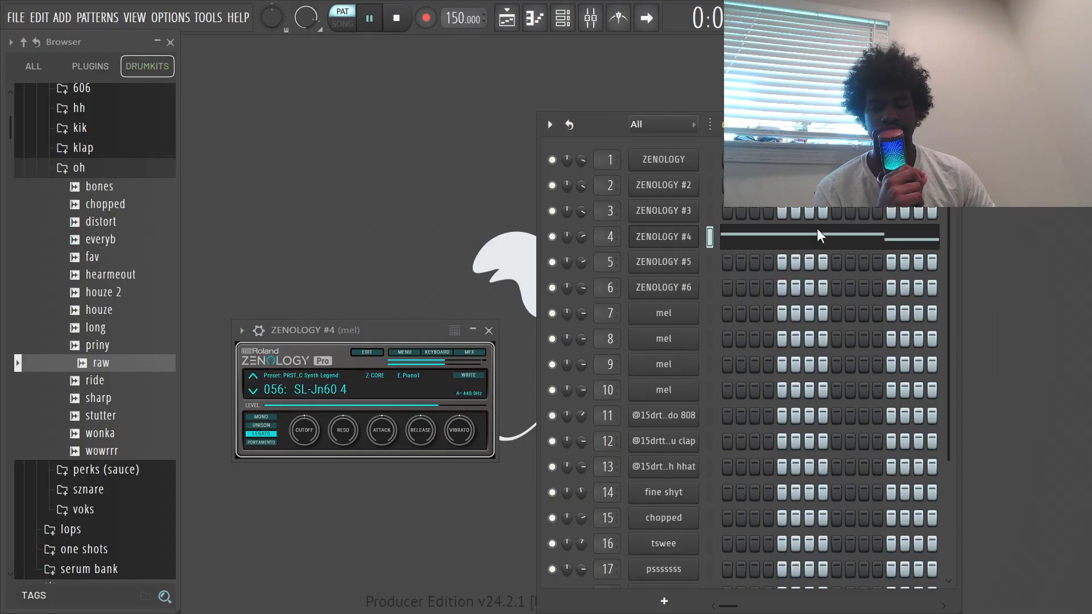
left_click(714, 241)
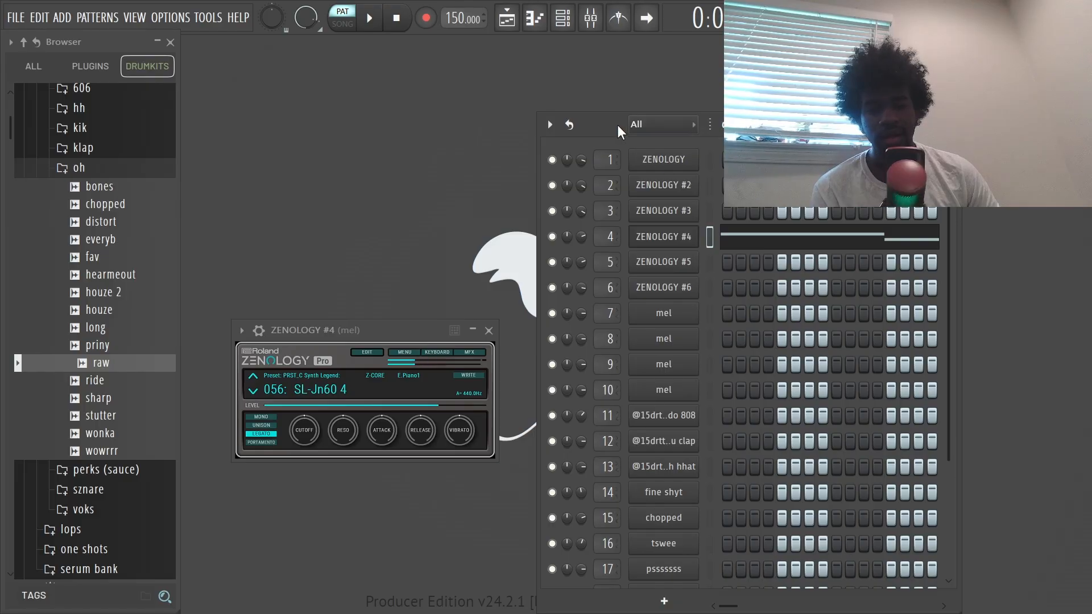
Show the ZENOLOGY #5 channel's Piccolo preset, and examine and play its notes in the piano roll.
left_click(709, 264)
left_click_drag(477, 166, 376, 164)
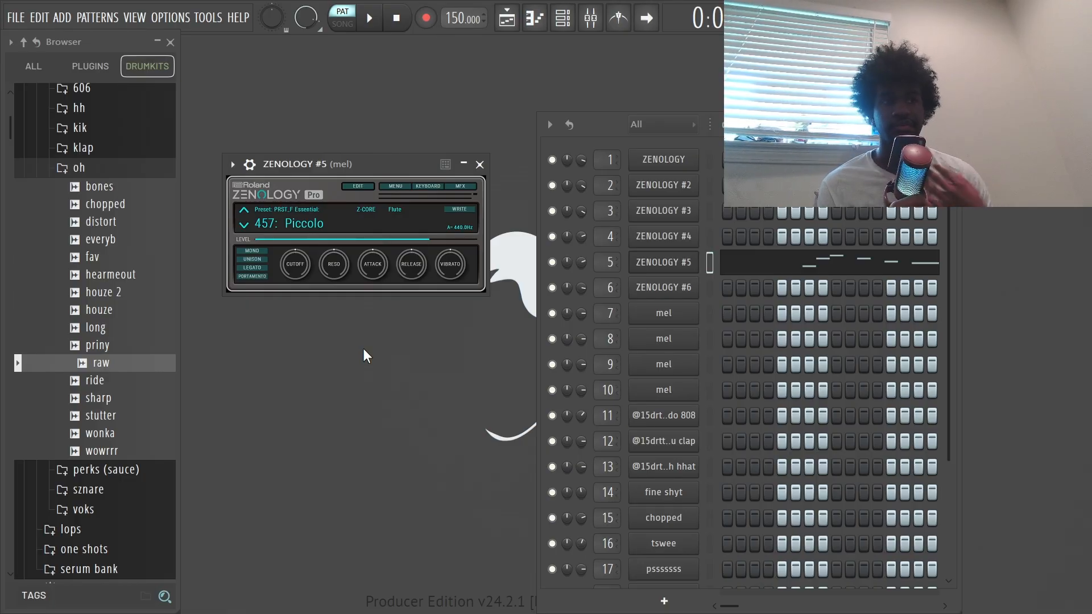
left_click(817, 261)
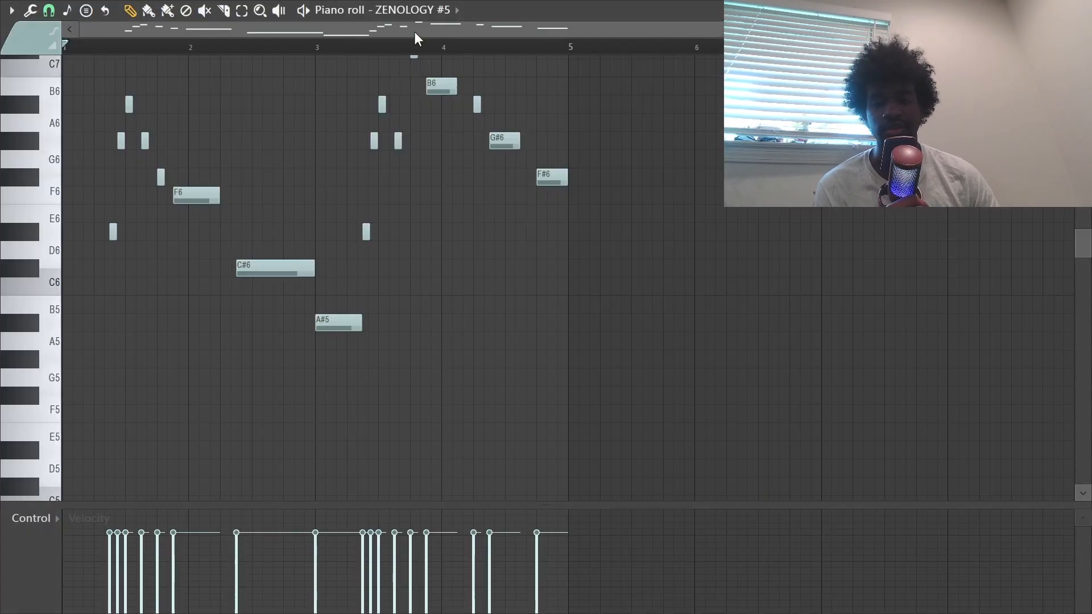
key("space")
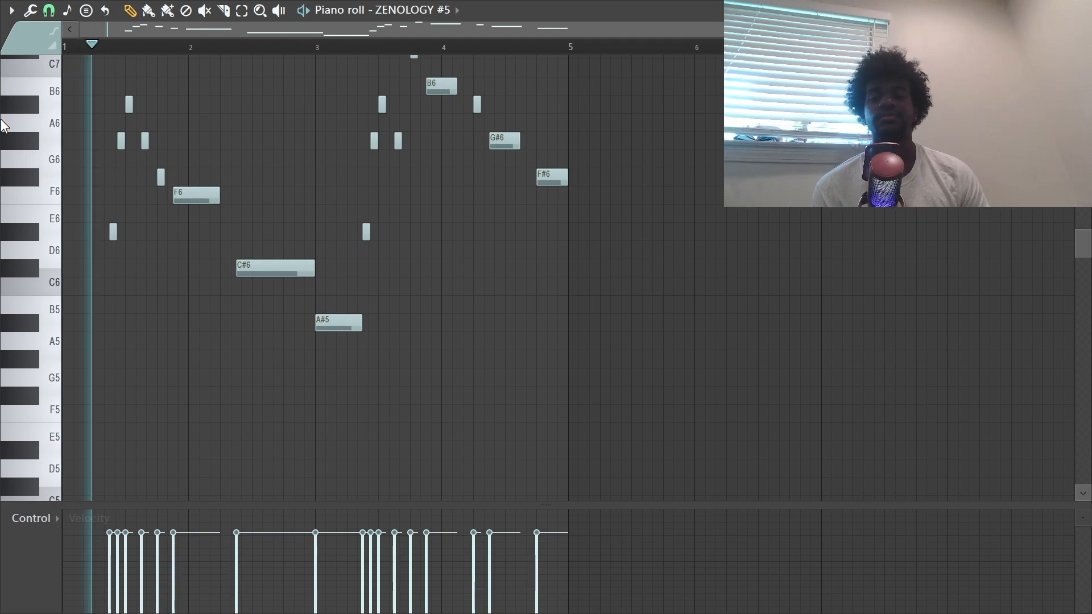
scroll(210, 402, "up", 3)
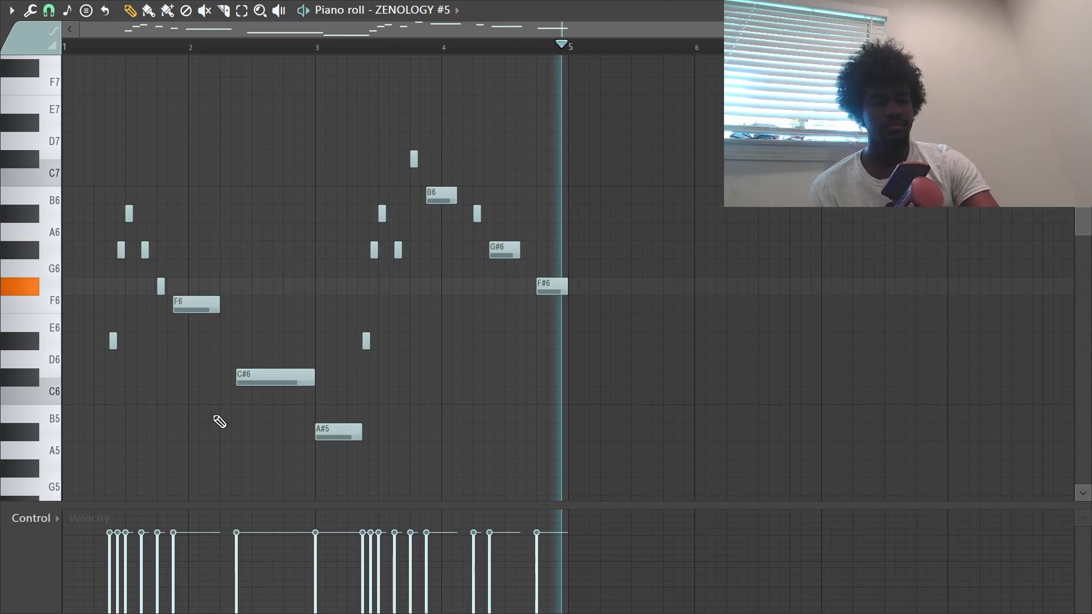
key("space")
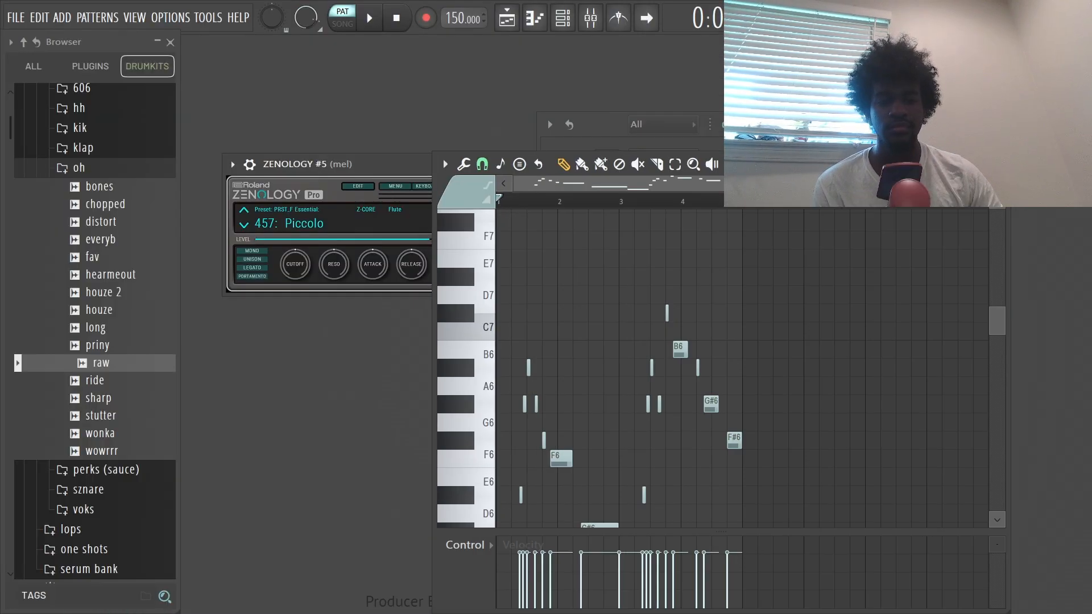
key("F7")
Show the ZENOLOGY #6 channel's Dig EP preset, and examine and play its notes in the piano roll.
key("Right")
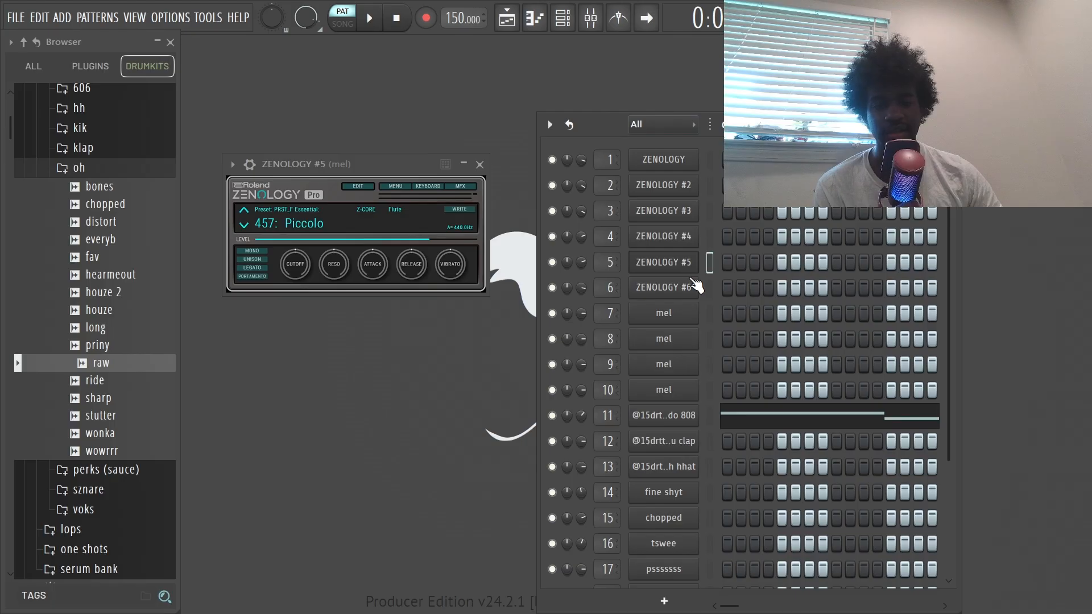
key("Right")
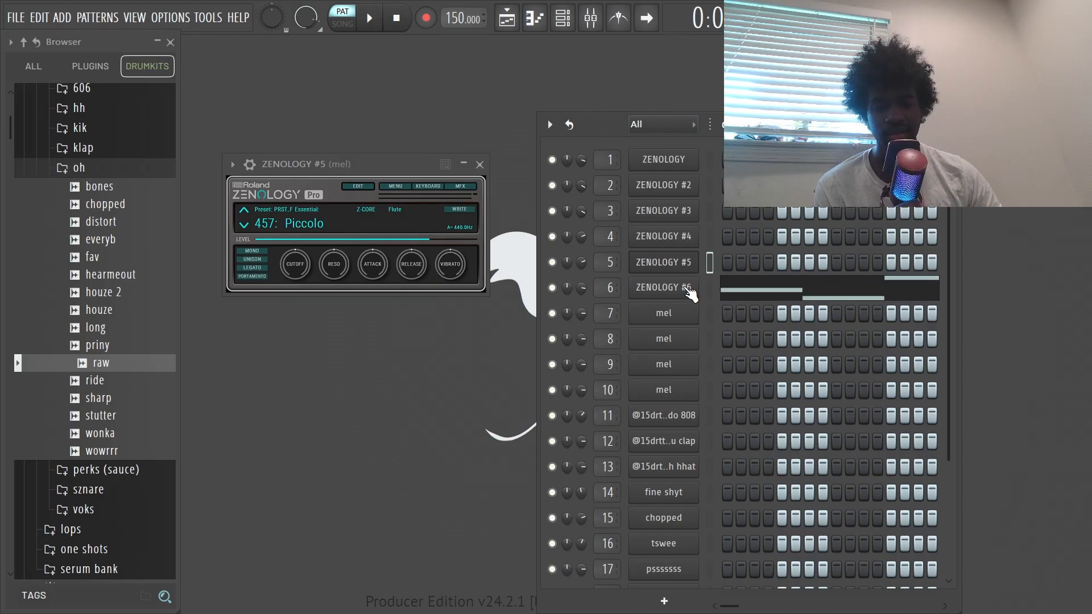
left_click(688, 290)
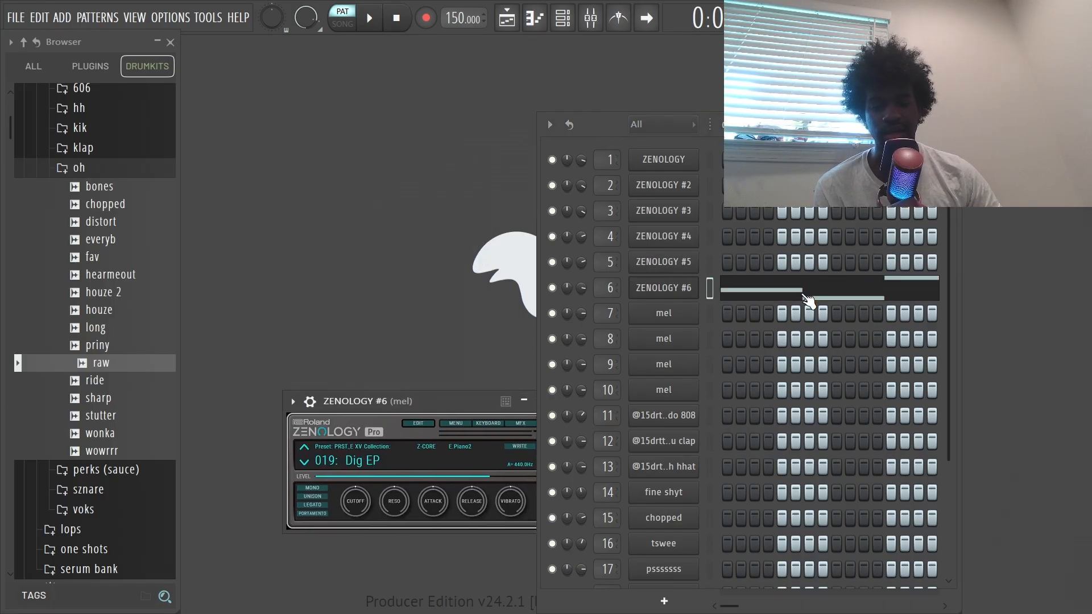
left_click(808, 299)
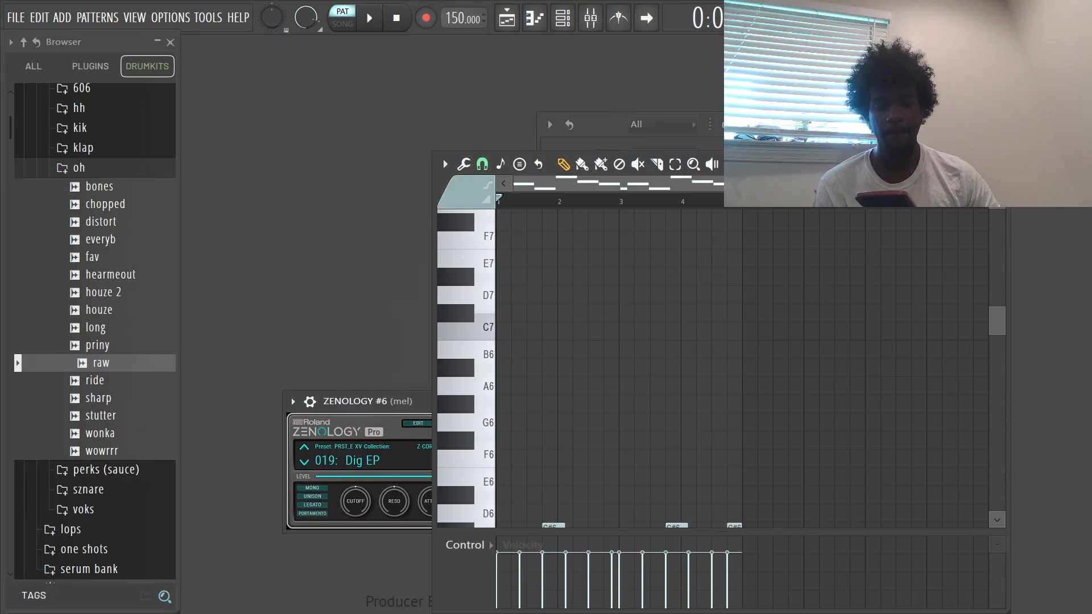
key("space")
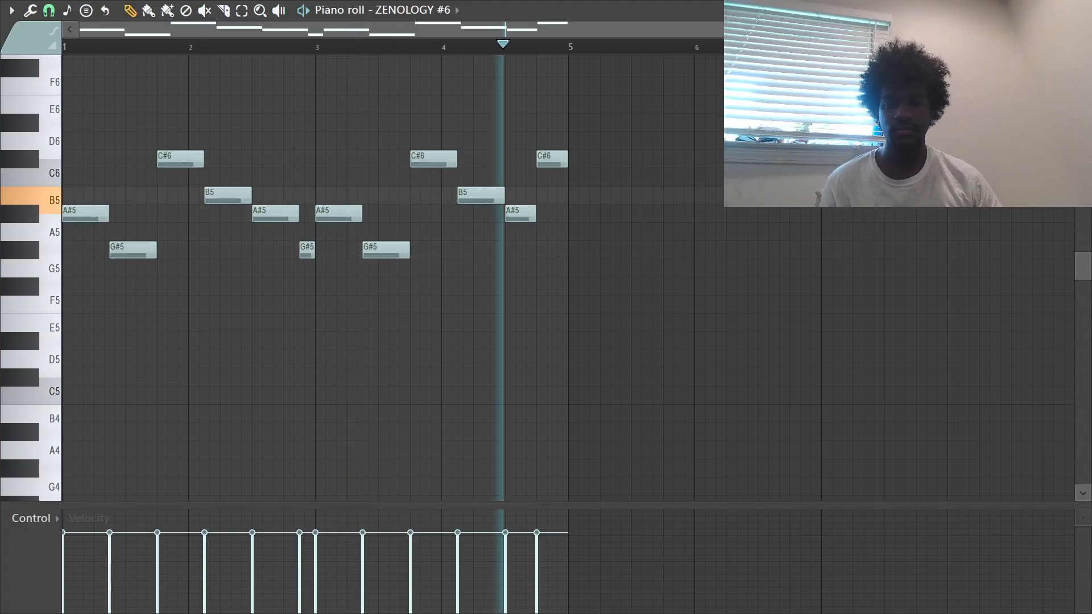
key("F7")
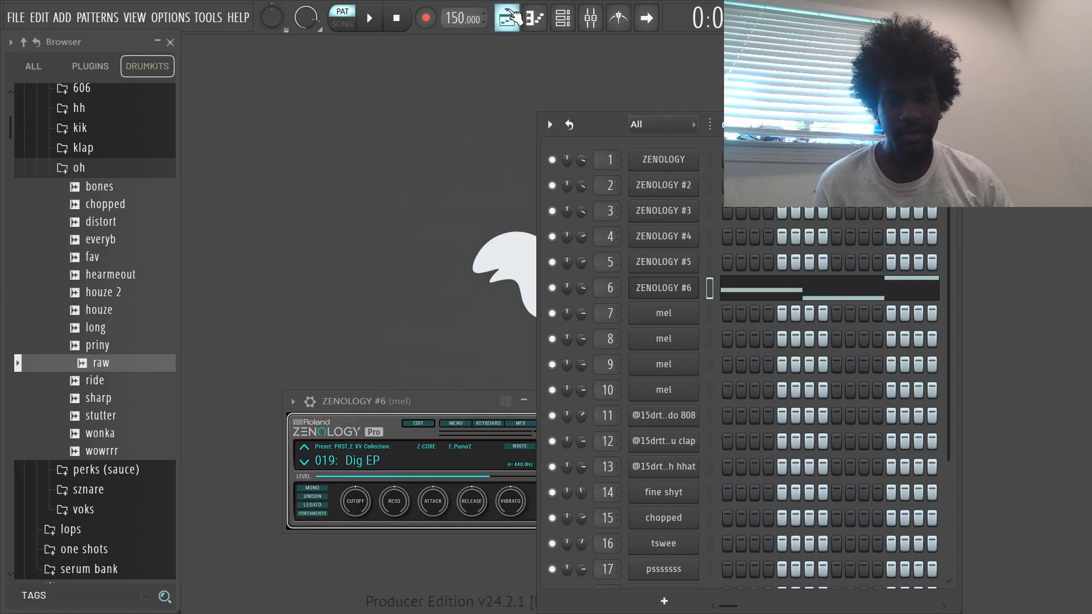
Open the playlist and mute every track except melody tracks 2 to 7.
left_click(512, 16)
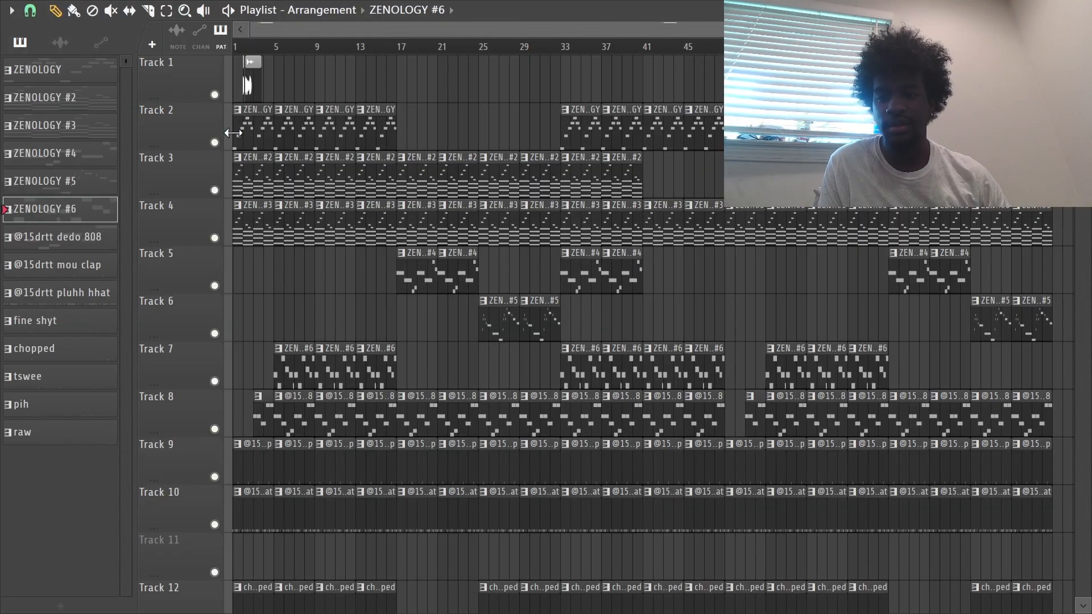
right_click(213, 388)
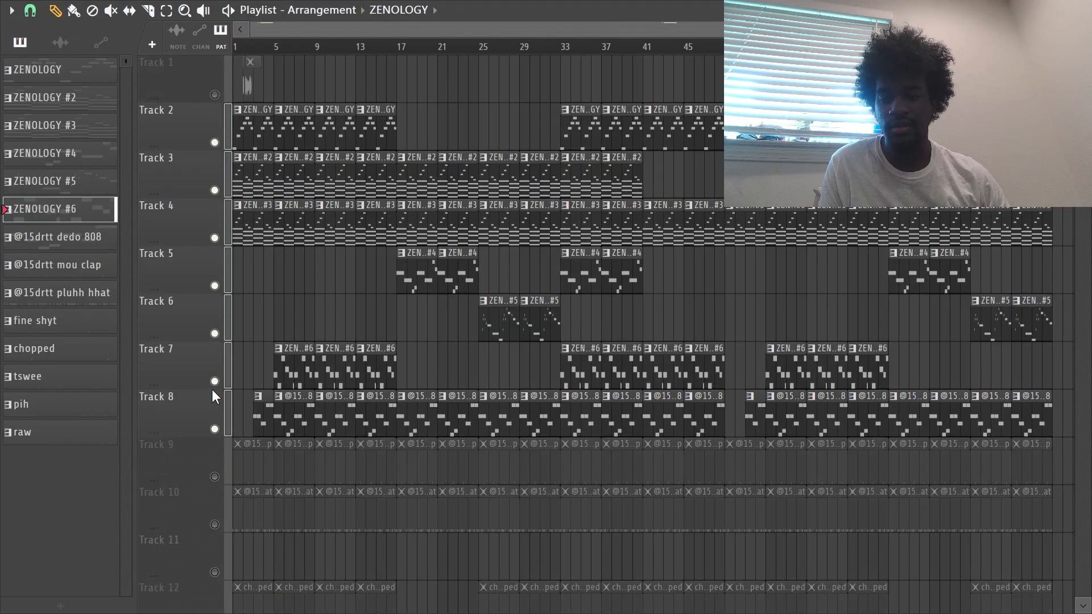
left_click(214, 428)
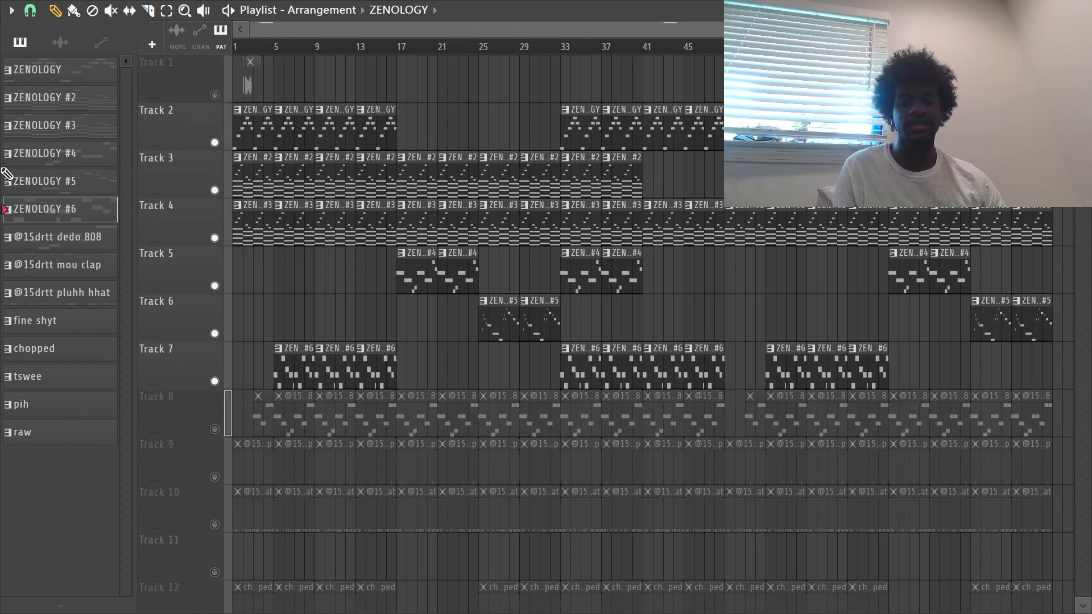
Play the melody arrangement from the start, from bar 17 and from bar 25, and stop playback.
key("space")
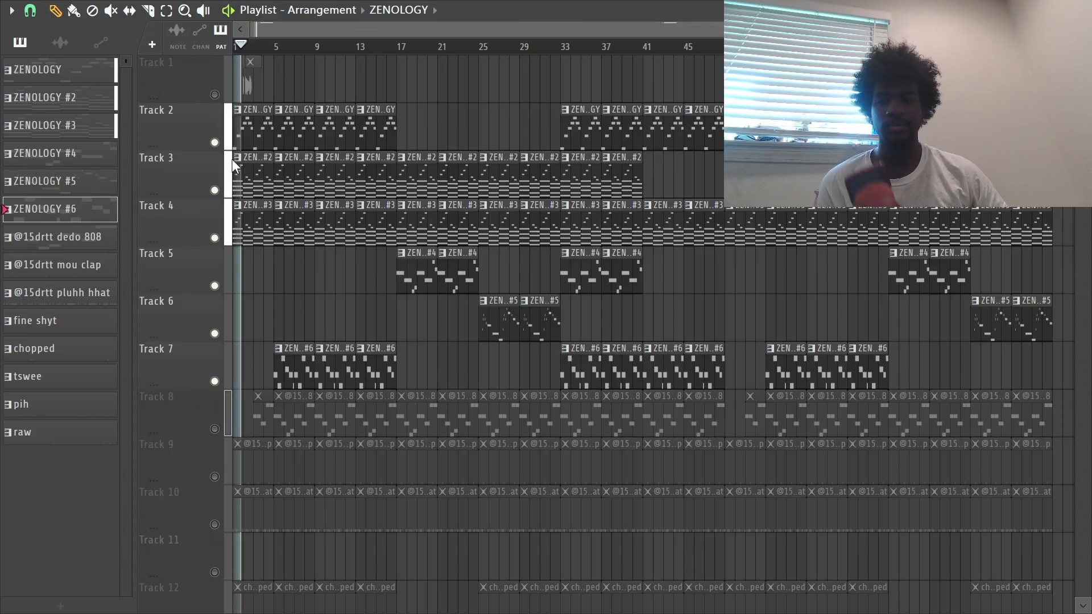
scroll(275, 60, "up", 4)
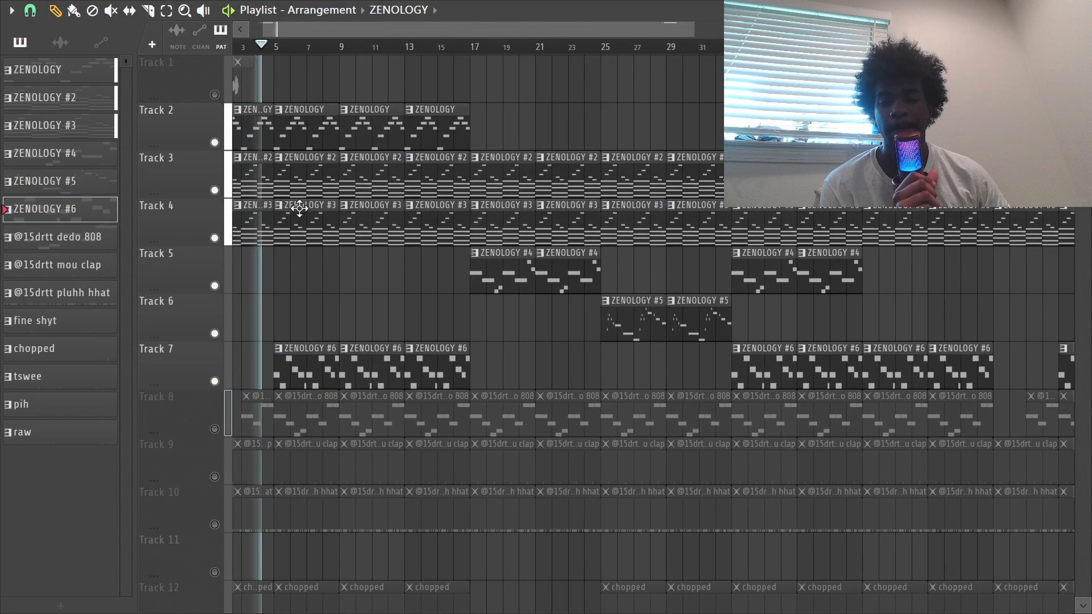
left_click_drag(310, 287, 316, 263)
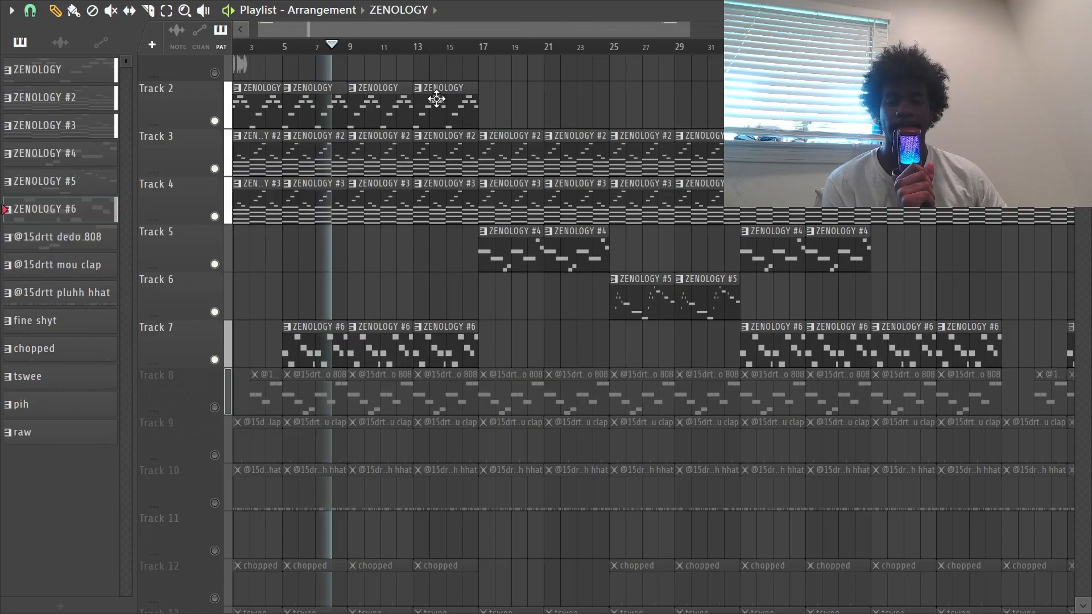
left_click(476, 48)
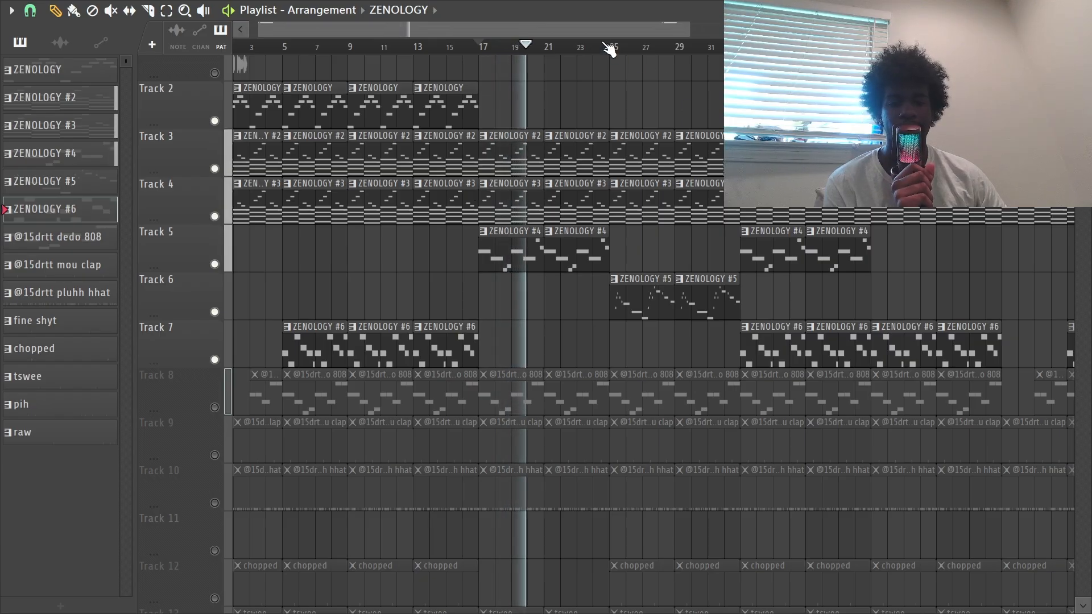
scroll(608, 52, "down", 2)
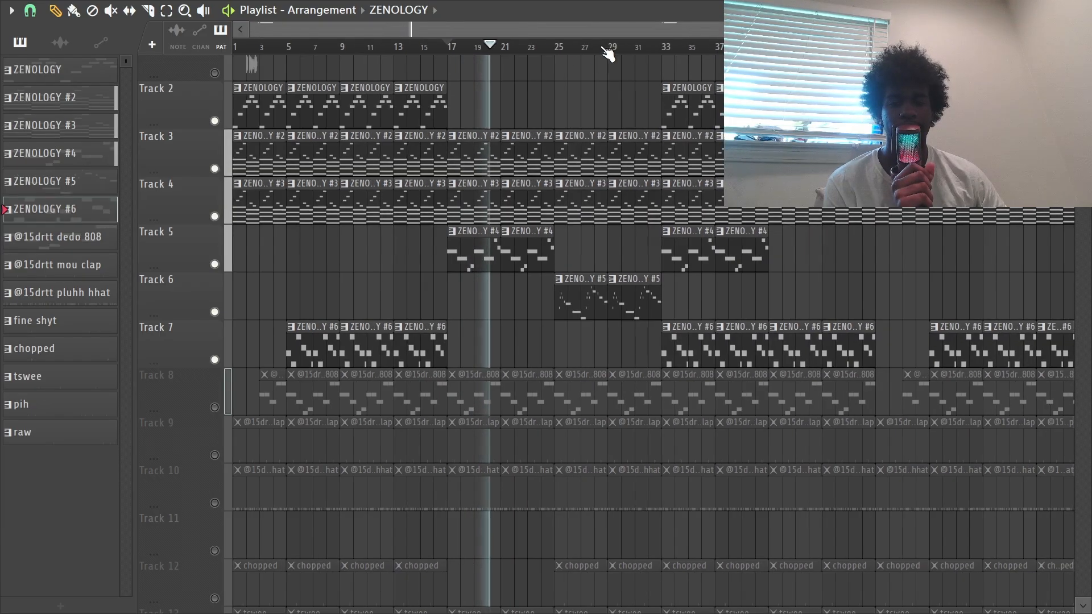
left_click(556, 47)
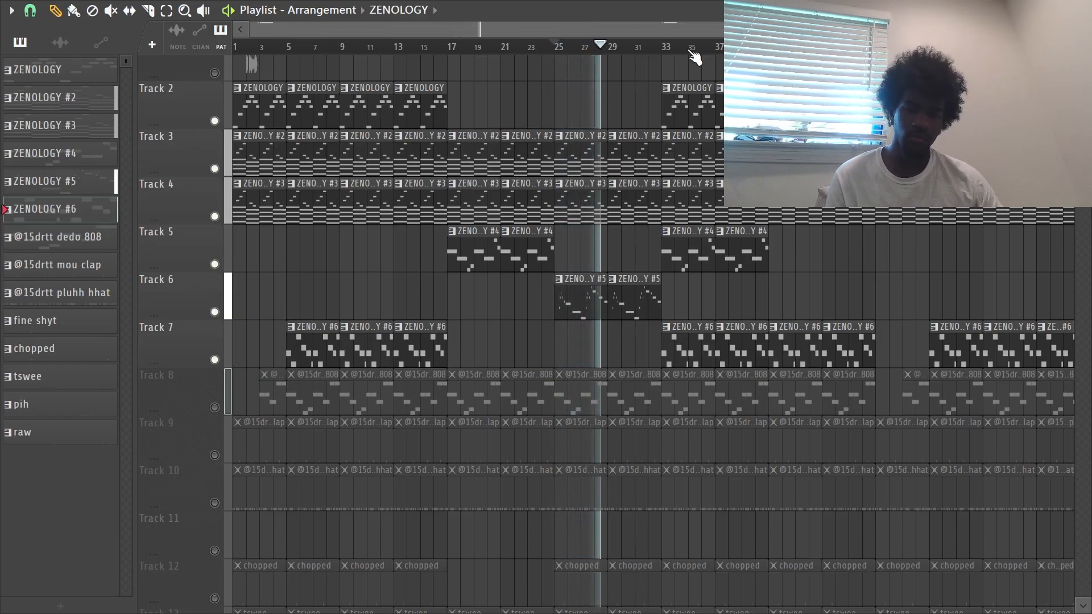
scroll(172, 135, "down", 4)
key("space")
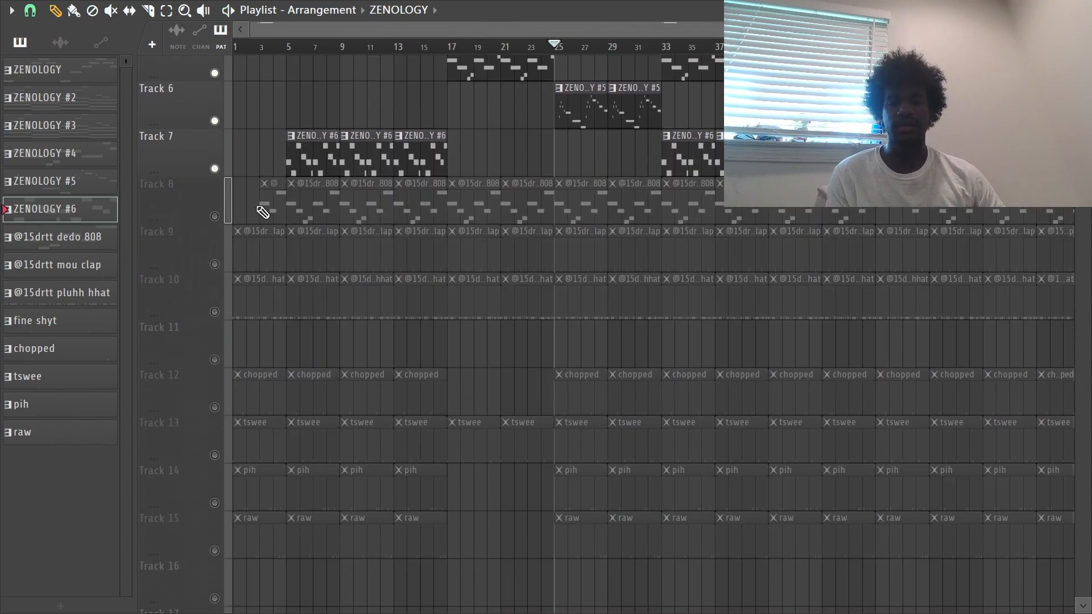
Unmute all playlist tracks and place the playback position at bar 5.
right_click(215, 216)
right_click(215, 216)
right_click(215, 216)
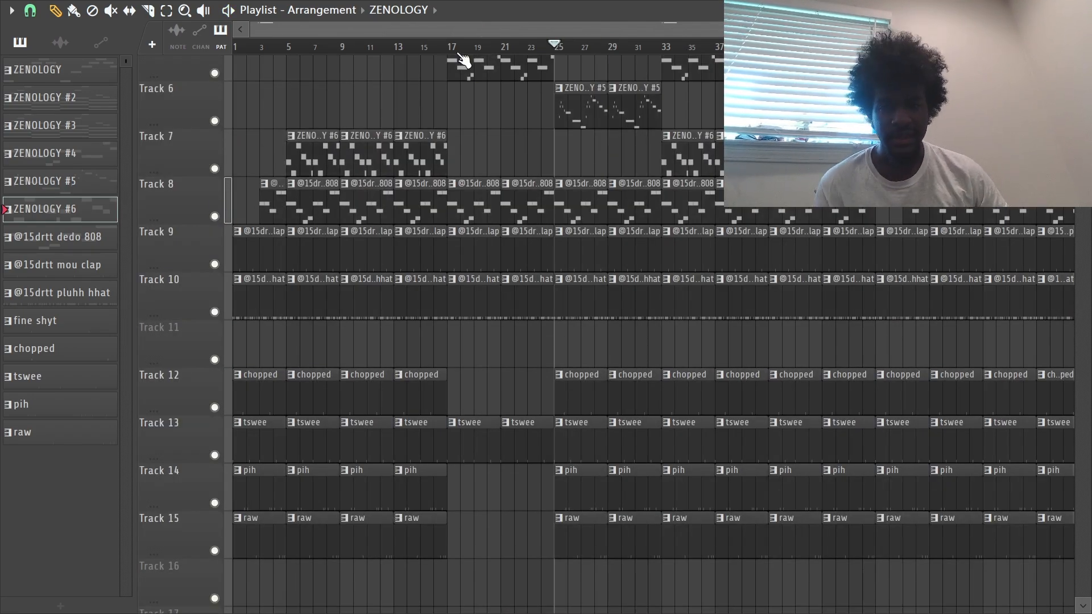
left_click_drag(459, 54, 3, 43)
left_click(261, 46)
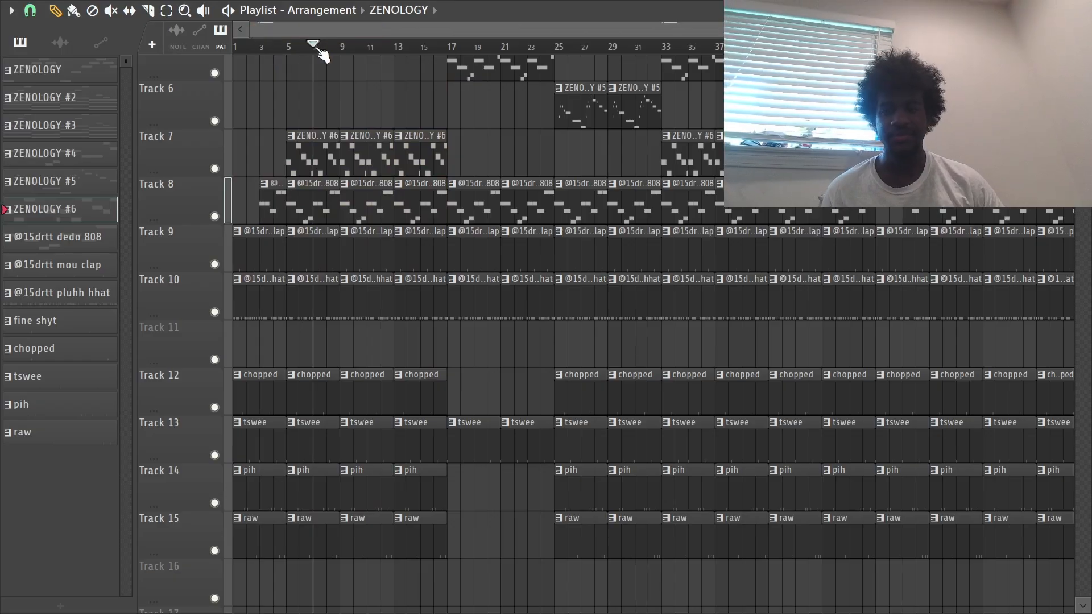
left_click(286, 46)
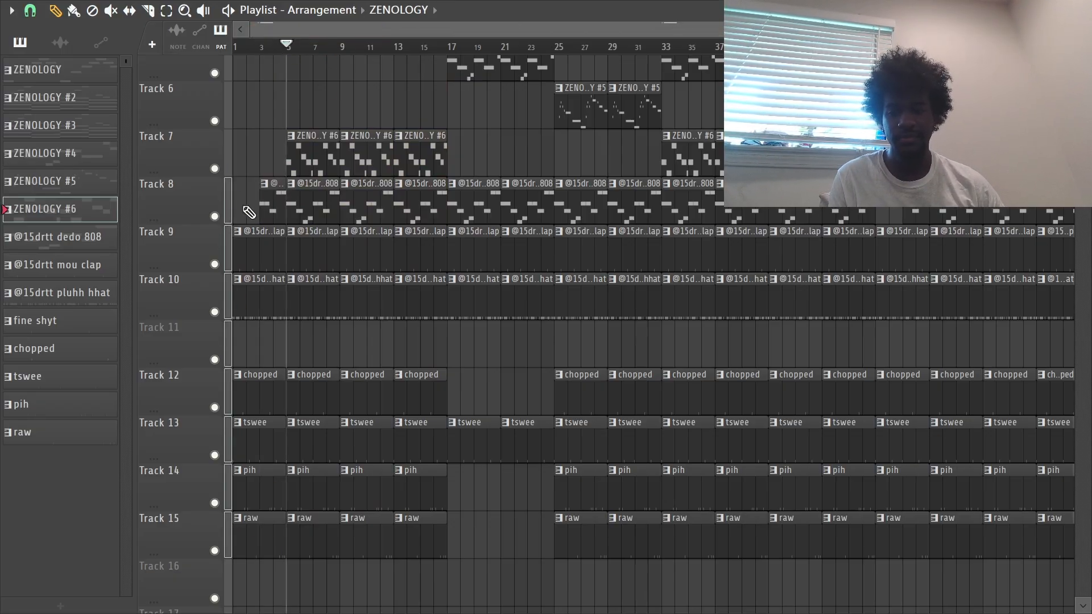
Mute the melody tracks and the empty lower tracks, leaving only tracks 8 to 15 active.
left_click(226, 212)
left_click_drag(228, 216, 229, 387)
left_click(212, 564)
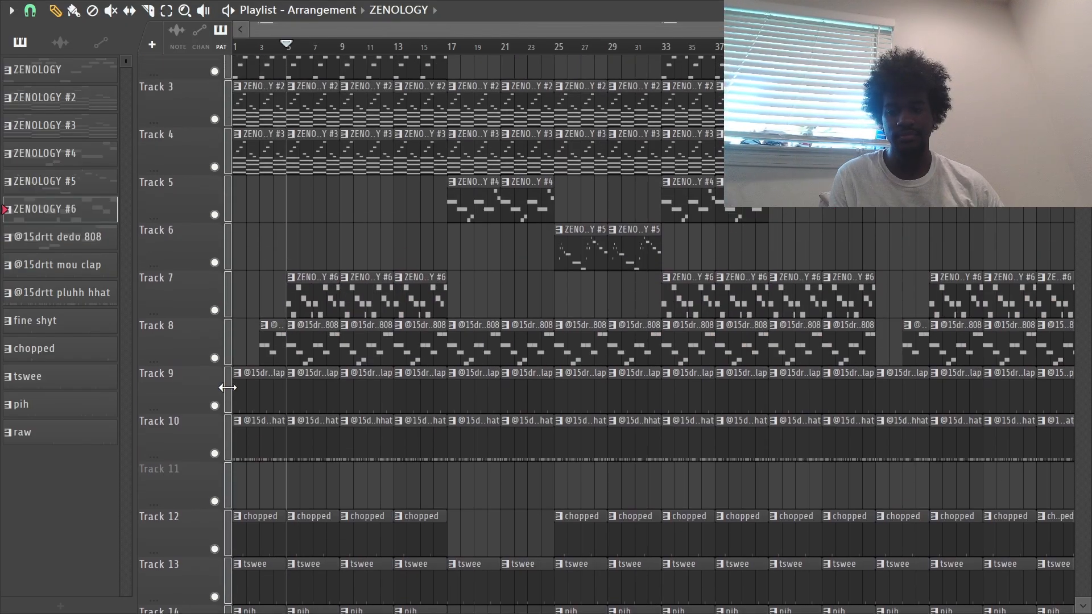
left_click(223, 362)
scroll(227, 284, "down", 3)
left_click(227, 155)
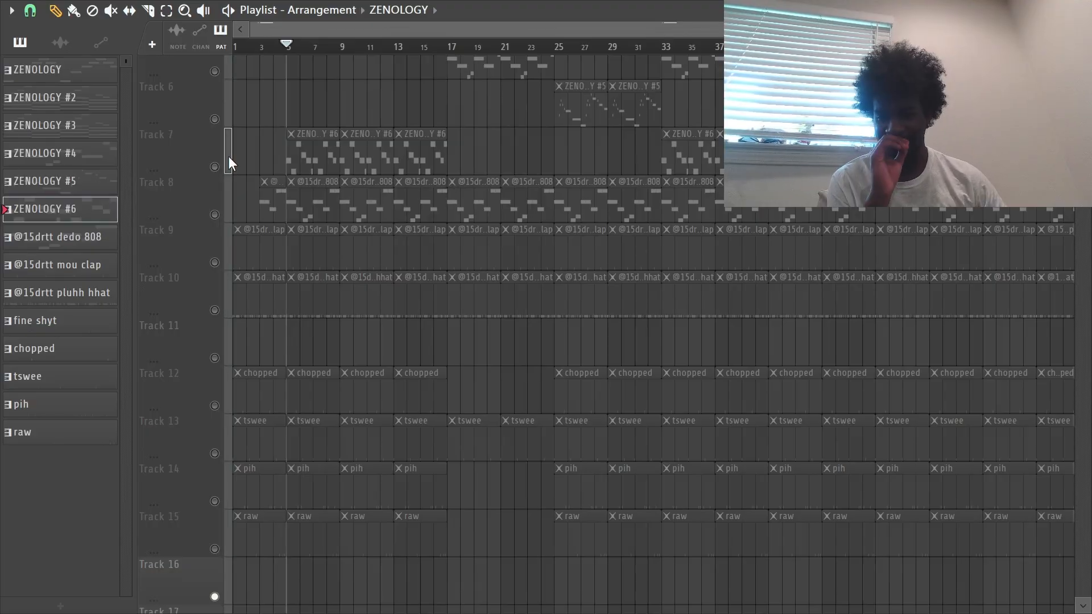
left_click_drag(234, 452, 225, 507)
right_click(222, 504)
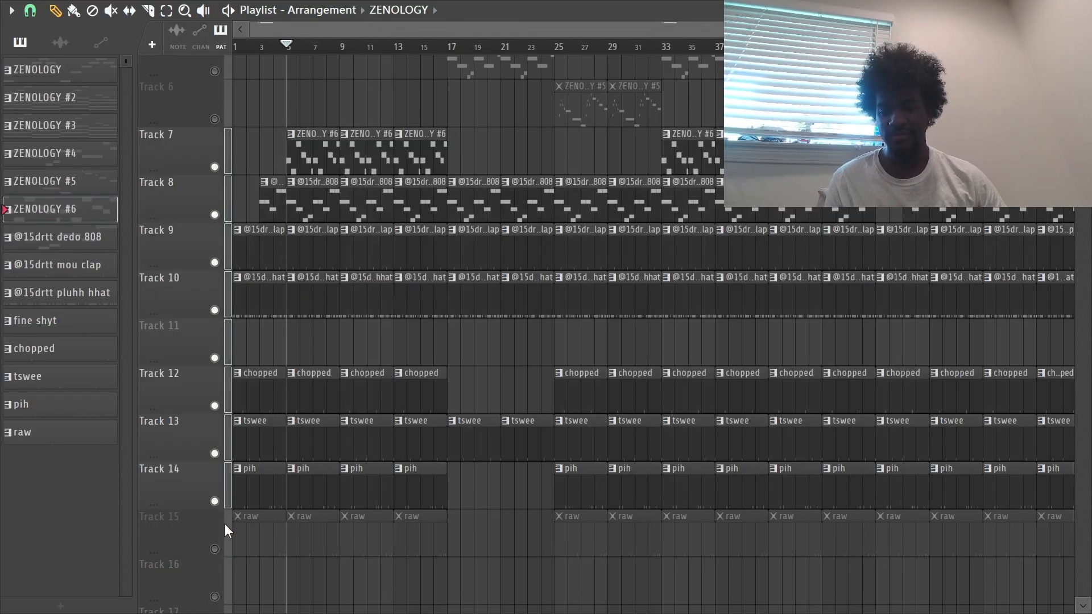
left_click(226, 527)
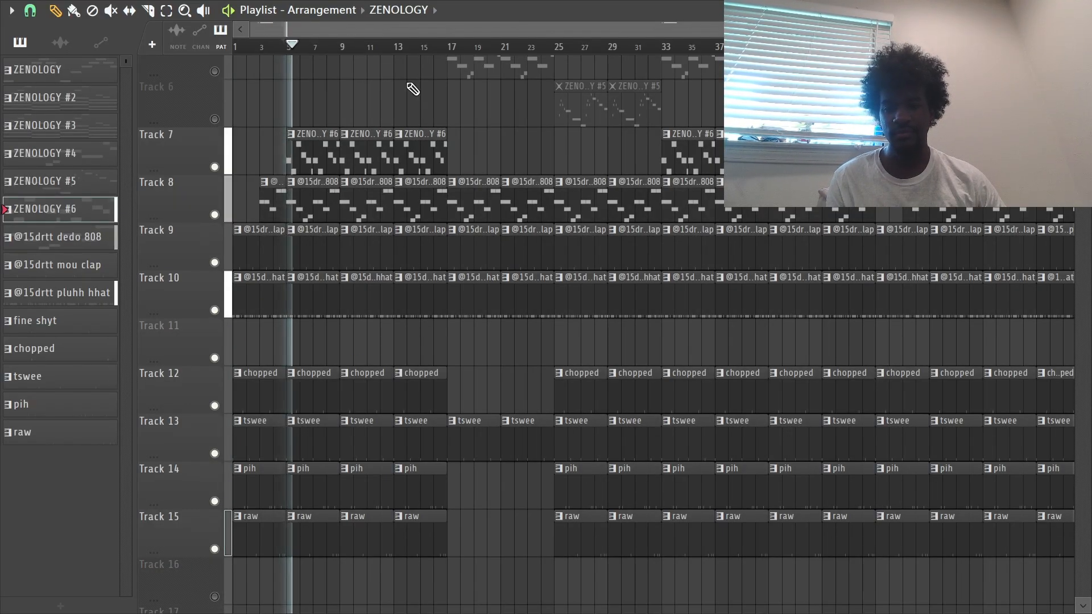
scroll(284, 137, "up", 4)
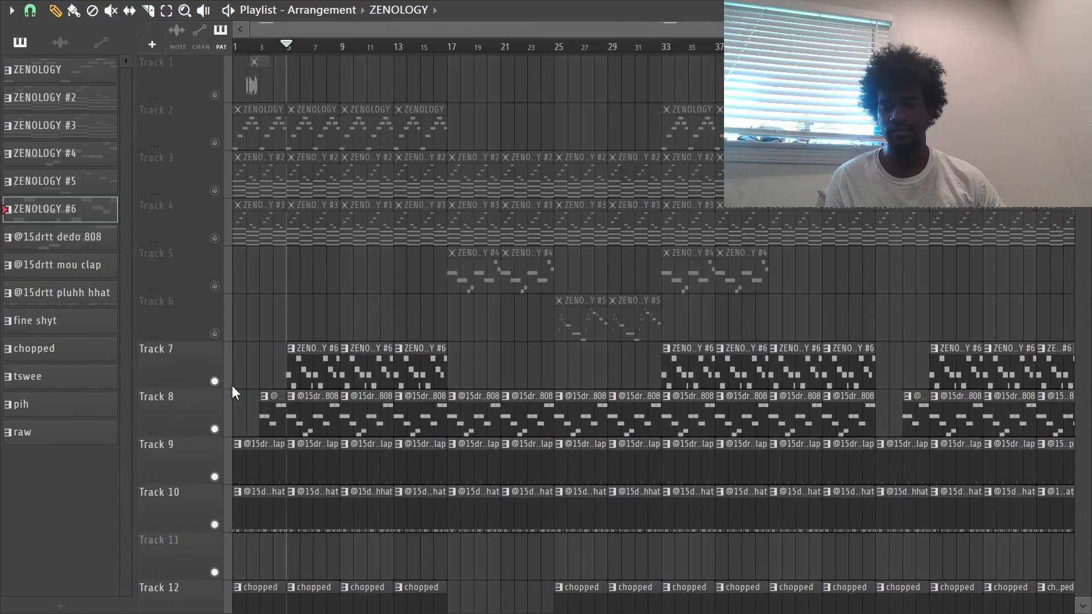
left_click(216, 381)
Play the 808 and drum tracks from bar 5 while examining their pattern clips, and stop playback.
key("space")
scroll(277, 443, "down", 3)
scroll(262, 307, "up", 3)
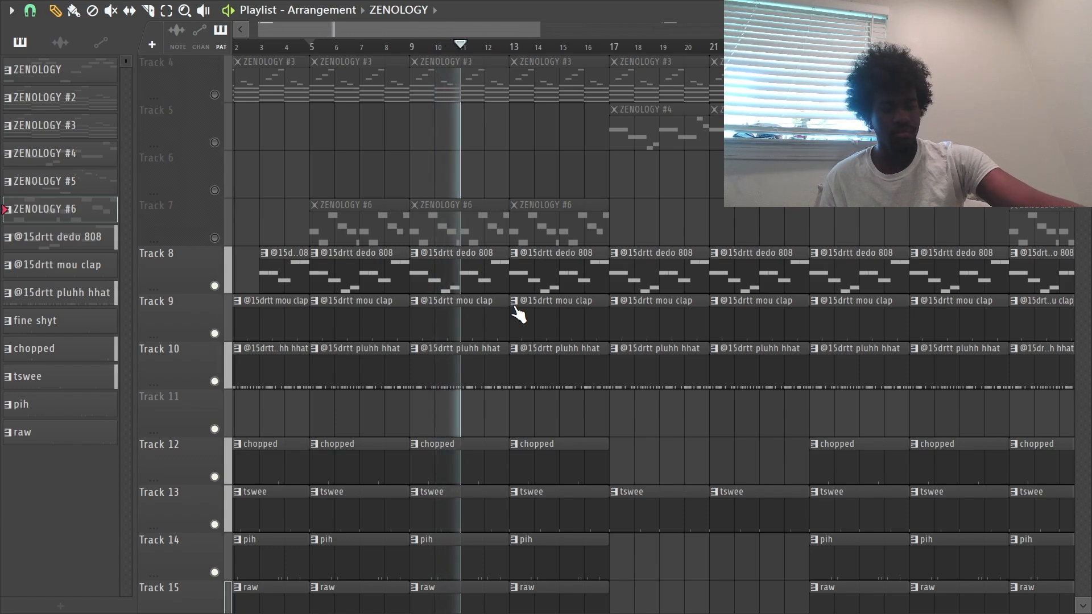
scroll(636, 223, "down", 1)
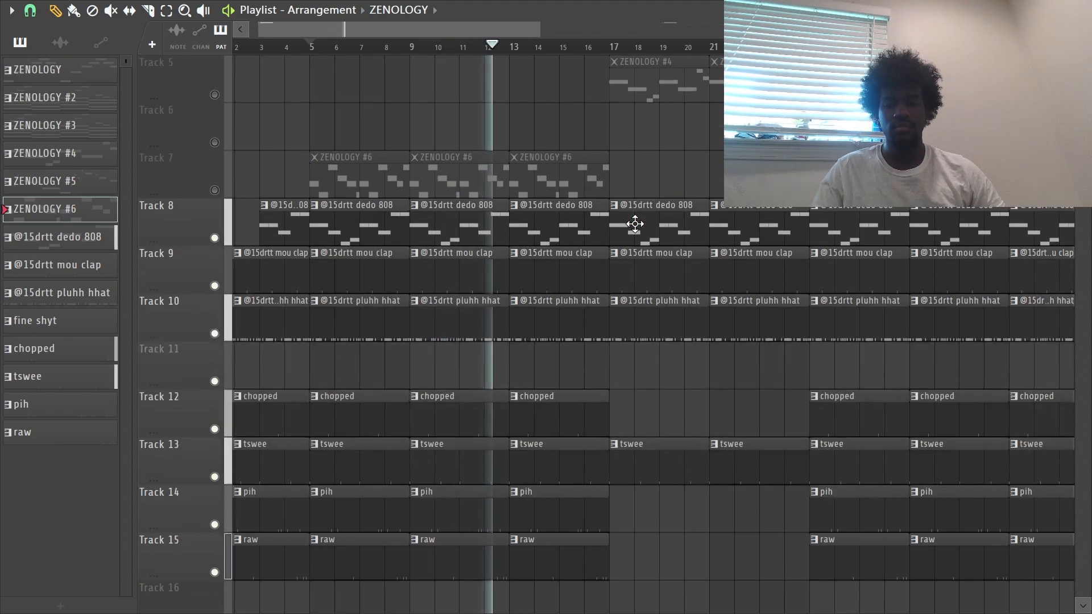
scroll(576, 270, "down", 1)
key("space")
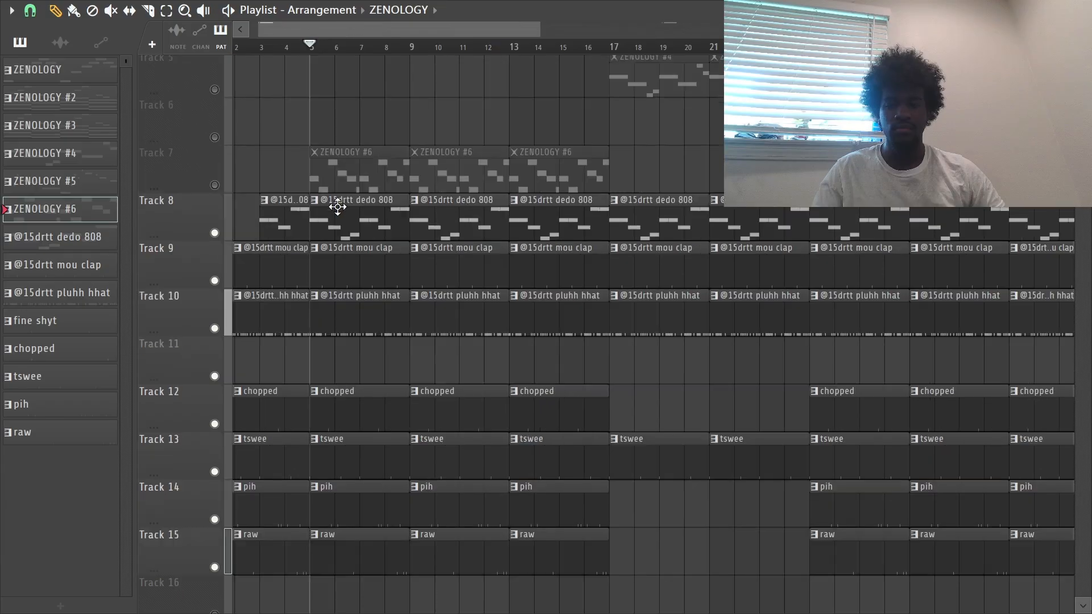
scroll(221, 239, "up", 1)
left_click(215, 237)
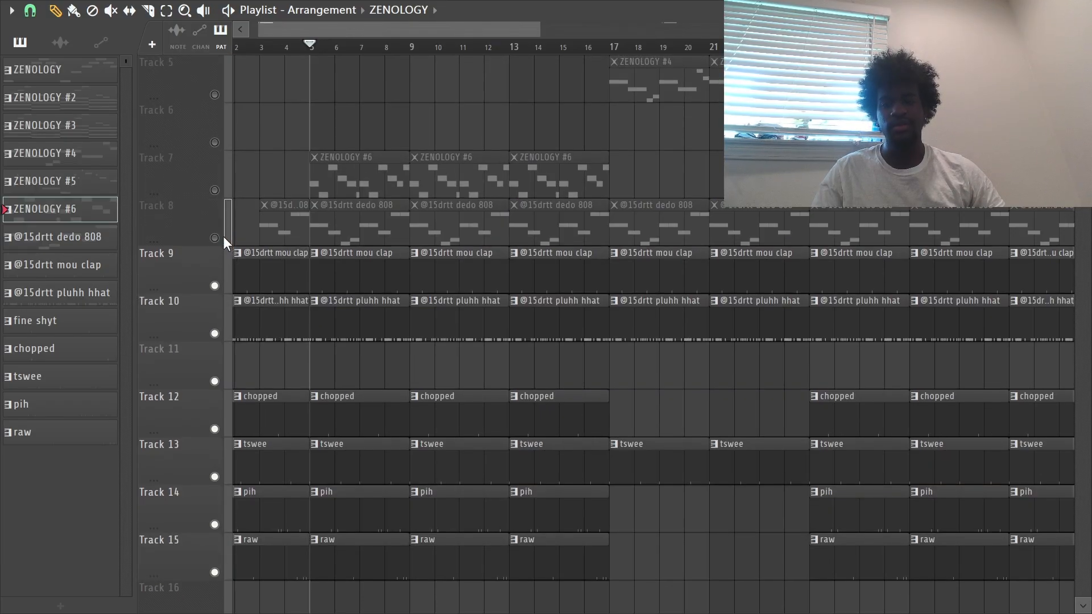
left_click(224, 238)
right_click(214, 238)
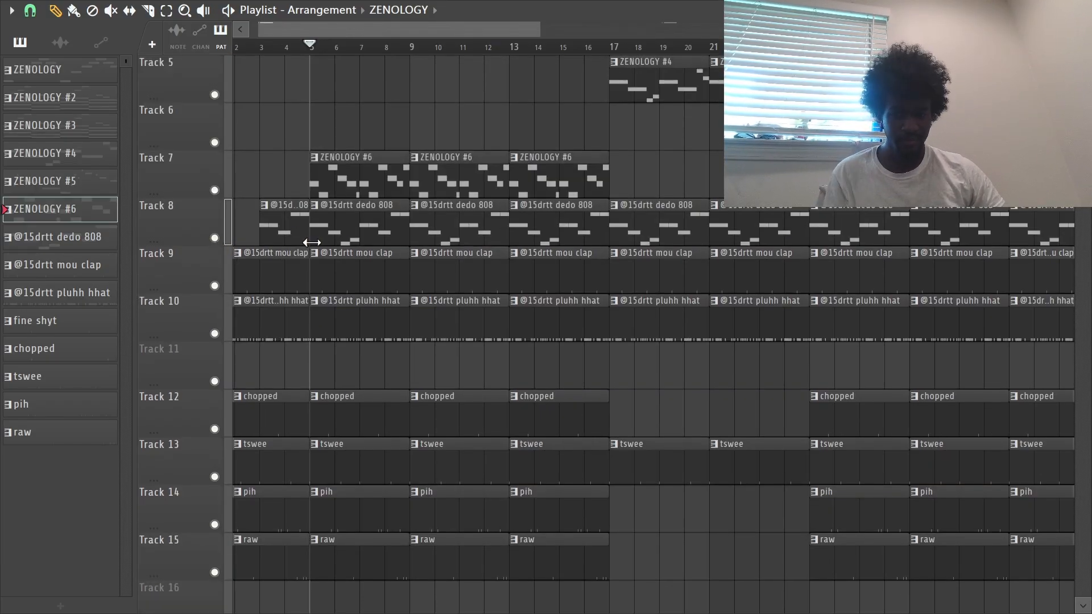
right_click(221, 237)
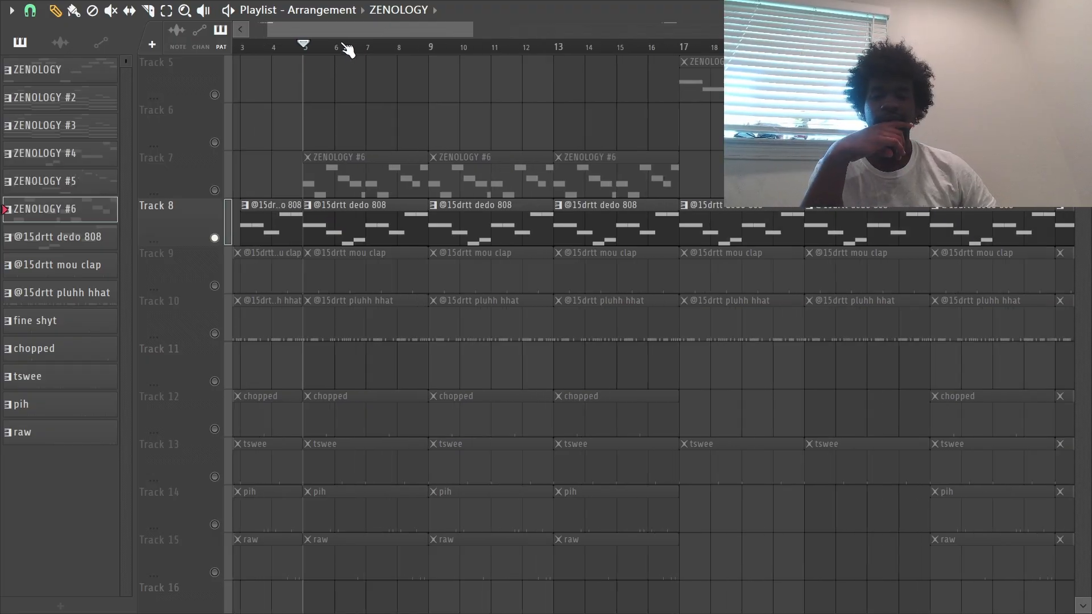
double_click(385, 244)
scroll(317, 145, "down", 1)
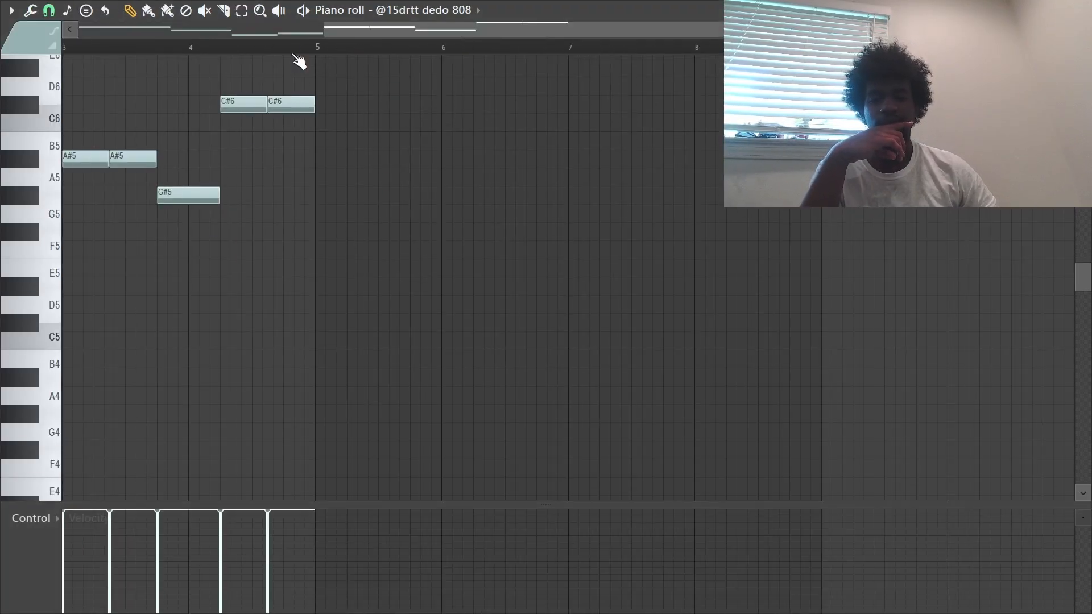
left_click(295, 31)
scroll(302, 467, "up", 2)
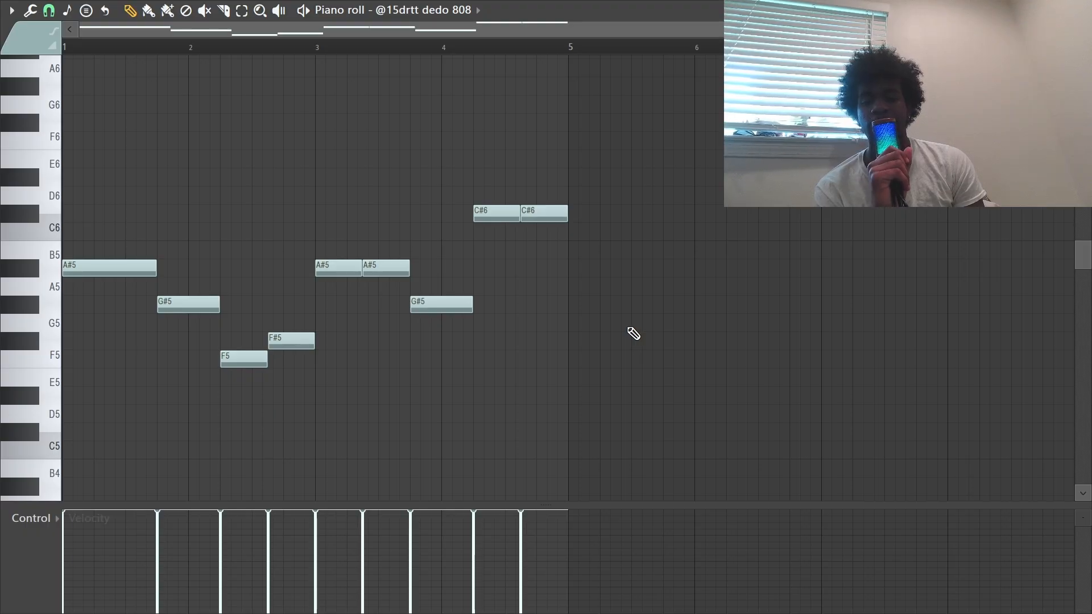
key("space")
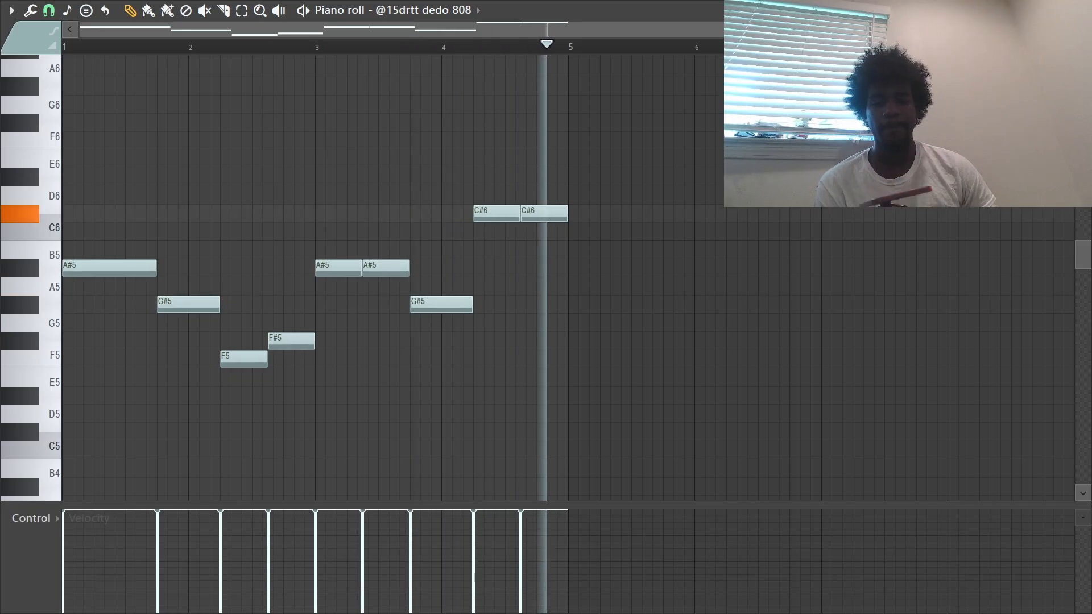
Return to the playlist, unmute the clap on track 9, and play it with the 808 from bar 5.
key("F5")
left_click(215, 286)
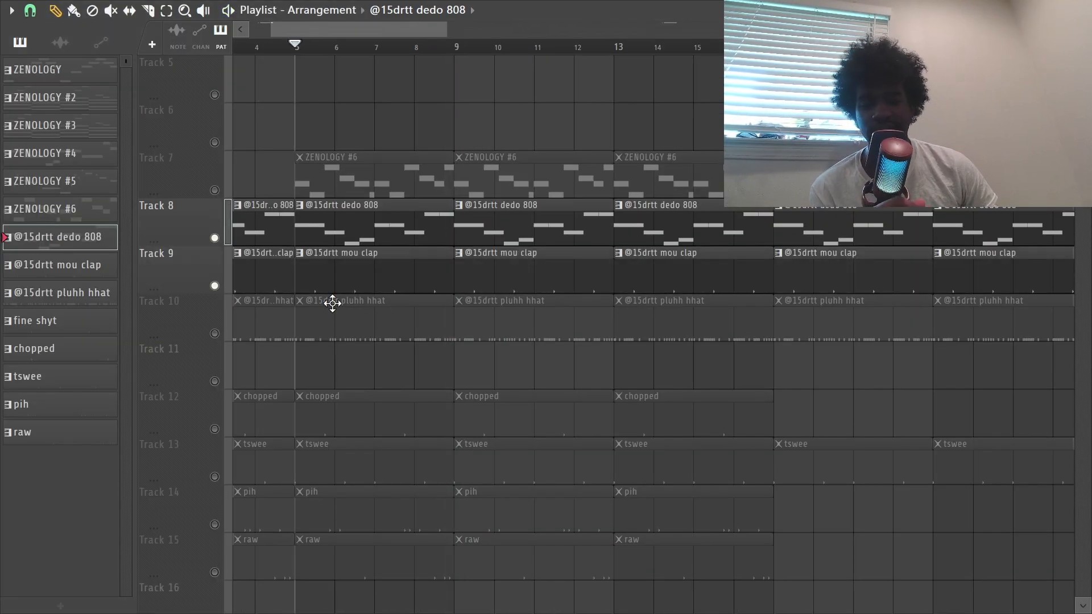
scroll(297, 151, "up", 2)
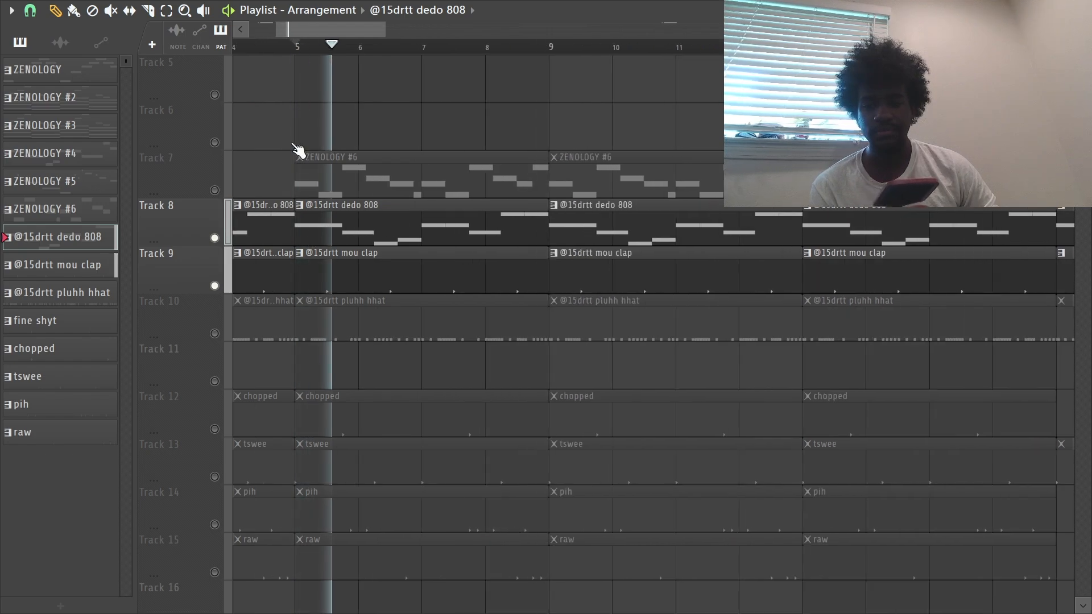
Unmute the hi-hat on track 10 during playback, stop, and select bars 5 through 12 on the timeline.
left_click(215, 334)
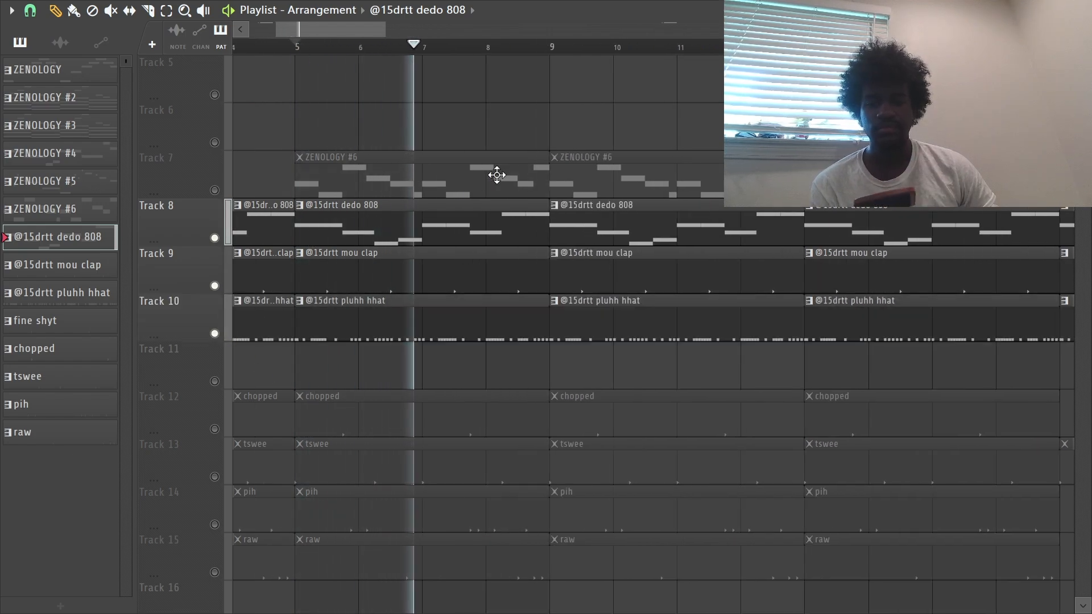
key("space")
left_click_drag(803, 48, 318, 52)
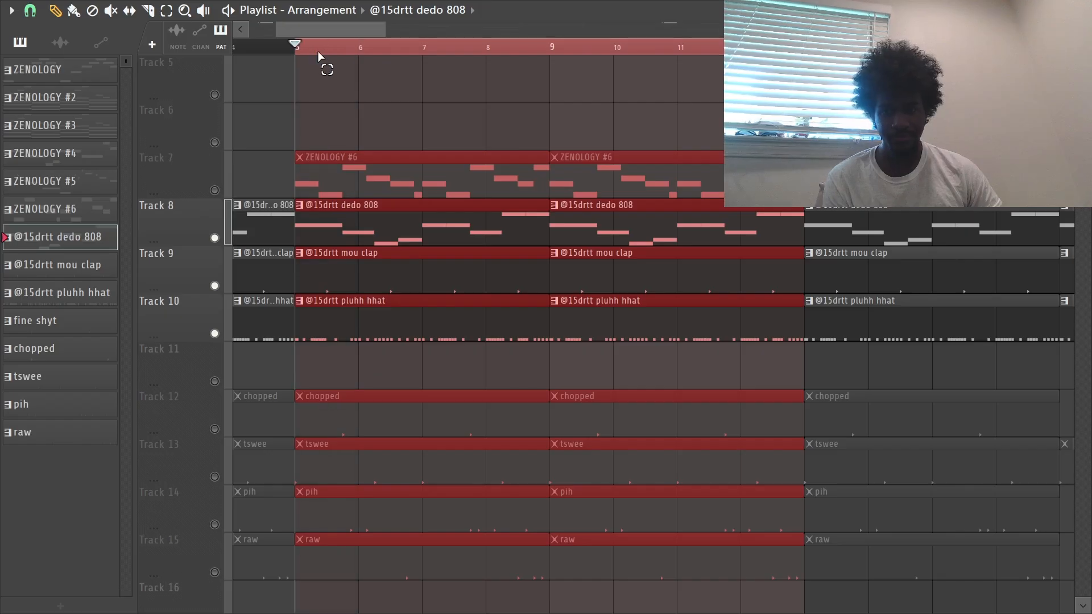
double_click(365, 332)
key("space")
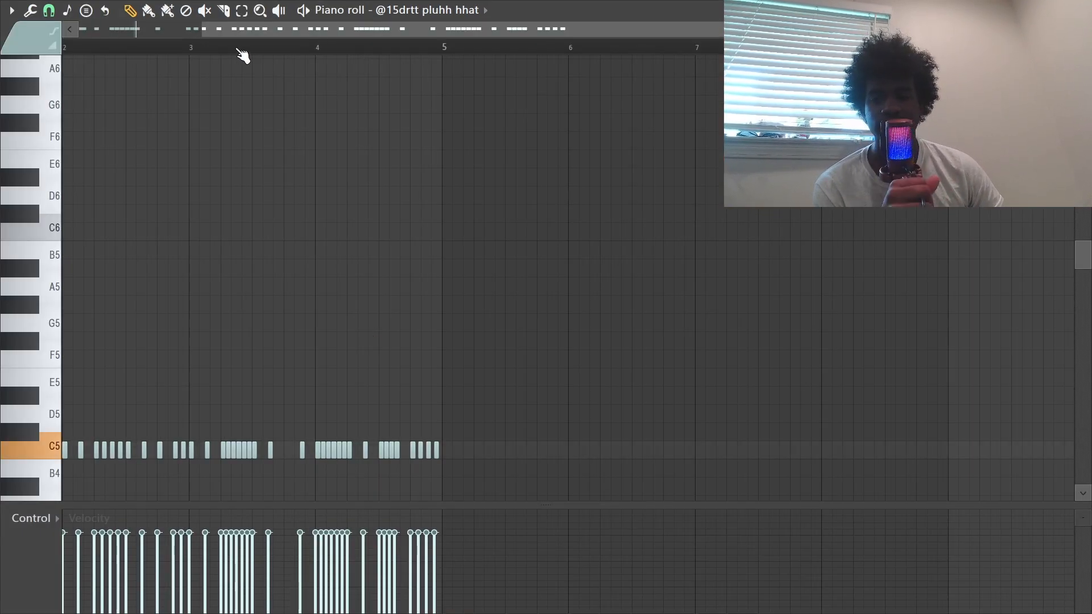
scroll(134, 46, "up", 2)
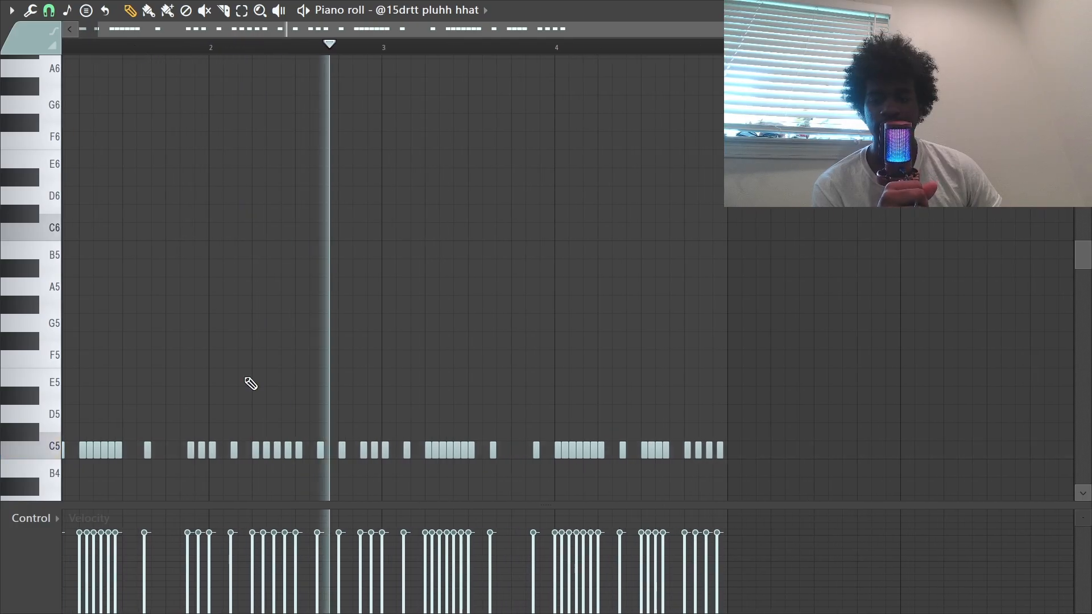
scroll(247, 380, "down", 2)
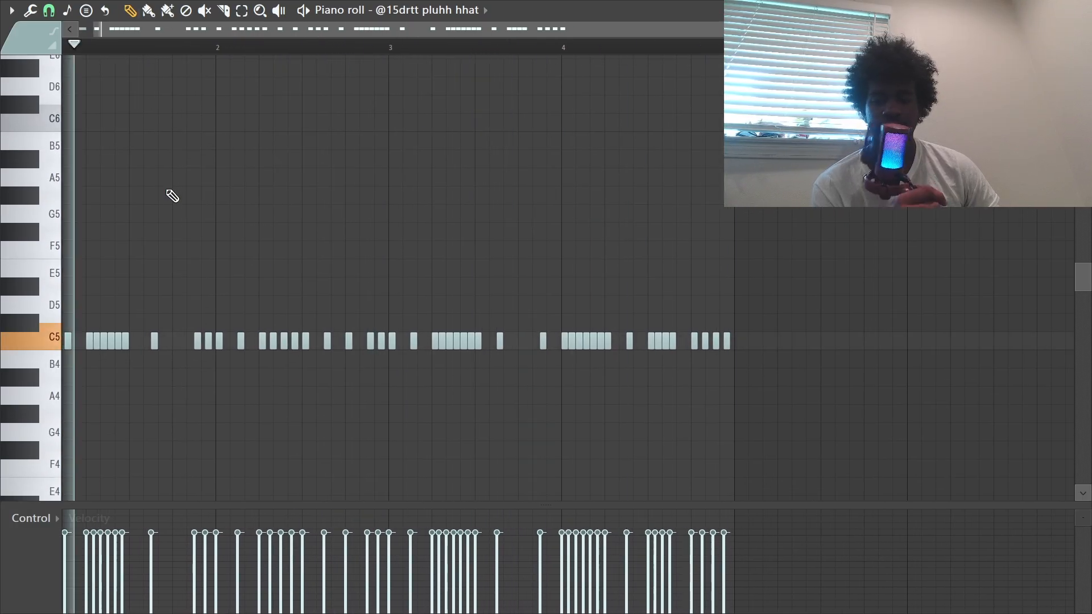
key("space")
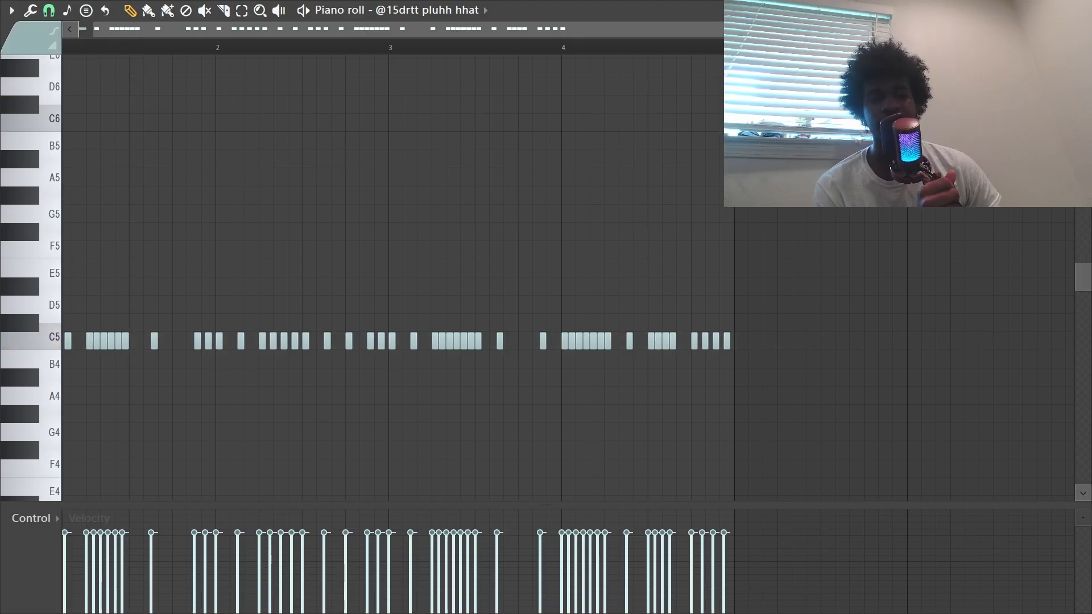
Return to the playlist and unmute the chopped clips on track 12.
key("F5")
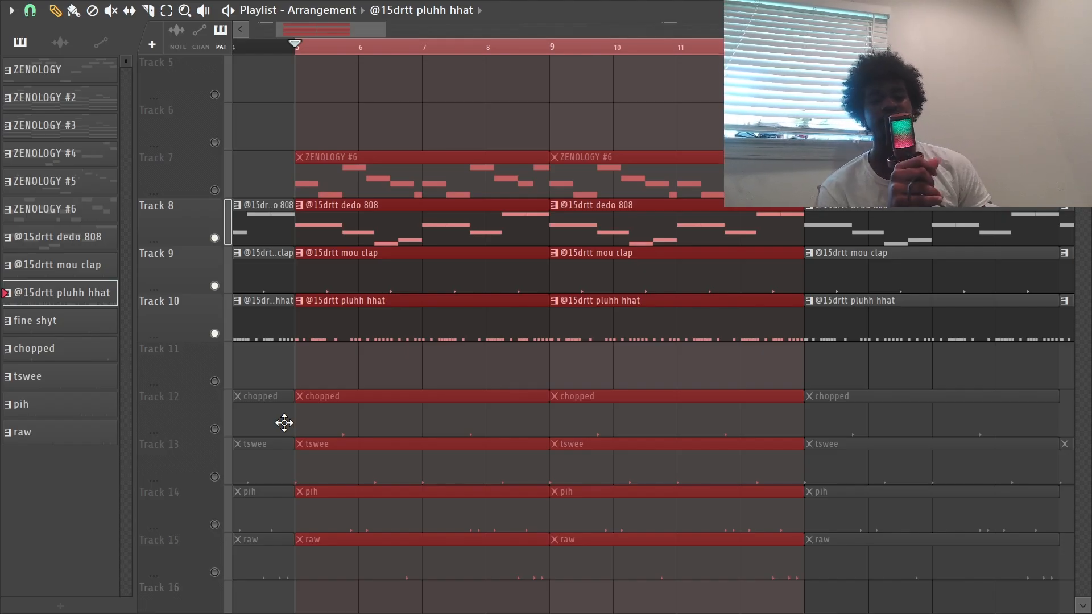
left_click(215, 429)
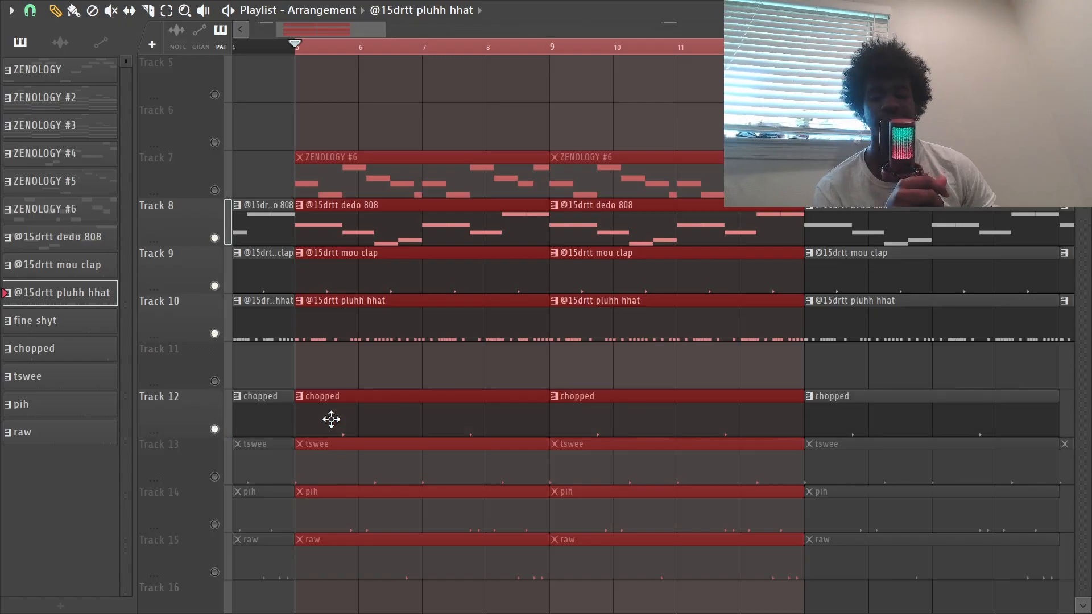
scroll(331, 419, "down", 2)
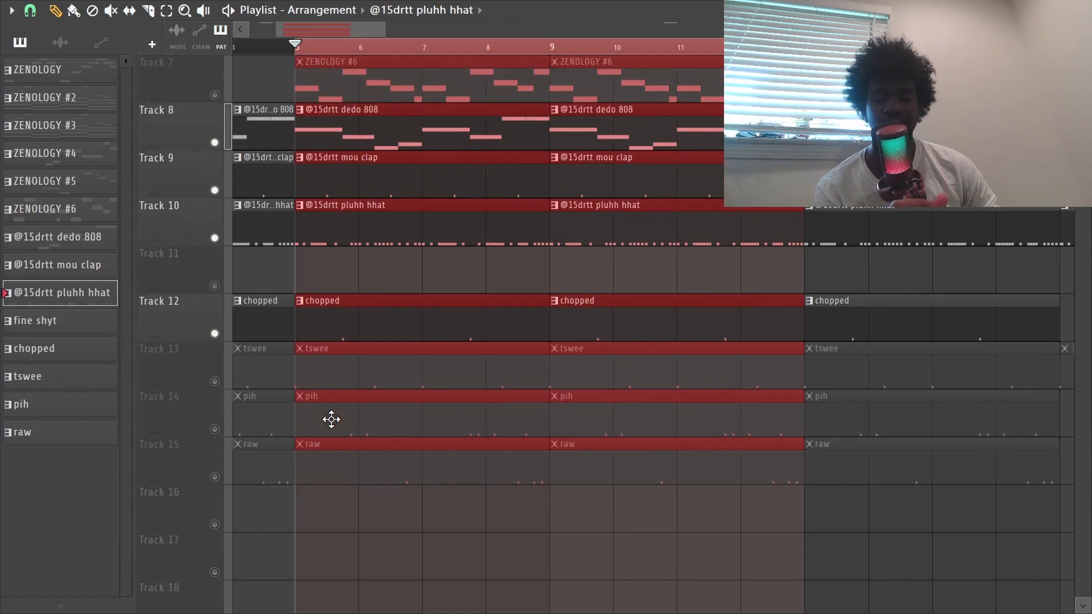
Open the chopped pattern's notes in the piano roll, examine them during playback, and close the piano roll.
double_click(336, 332)
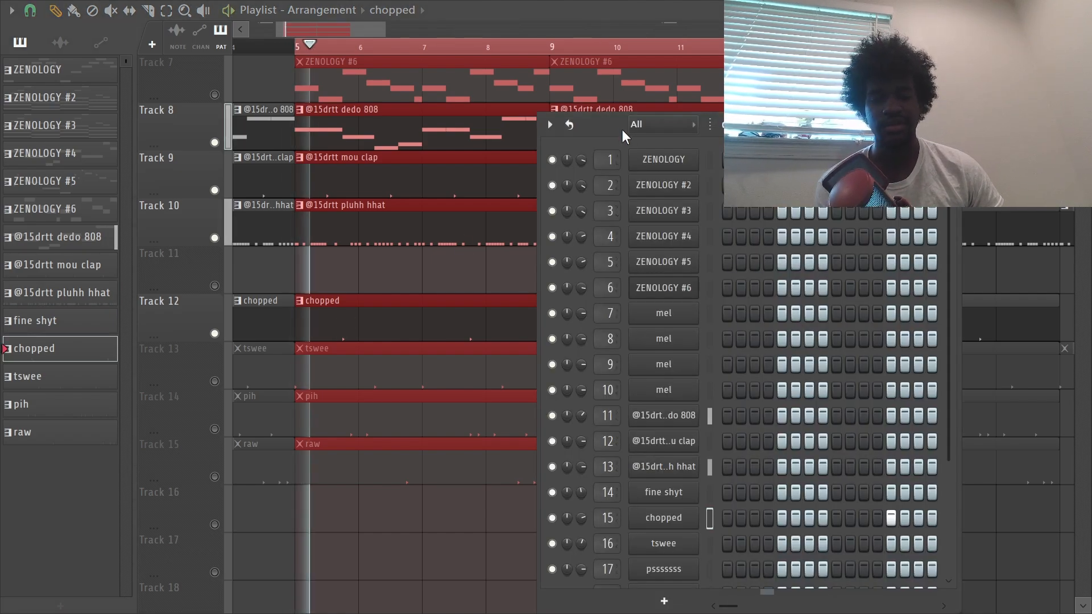
right_click(682, 517)
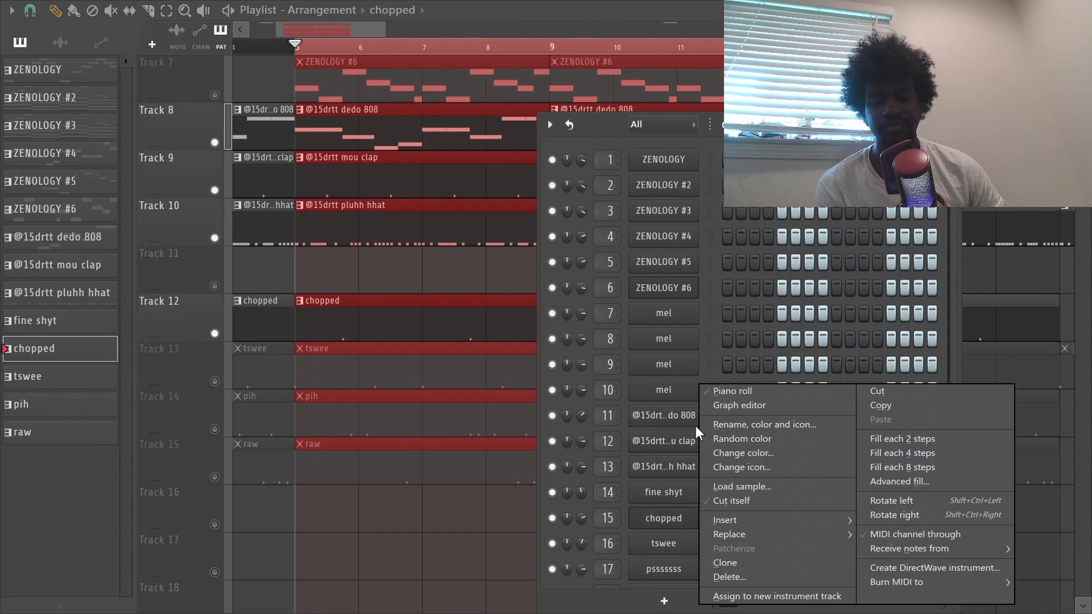
left_click(716, 395)
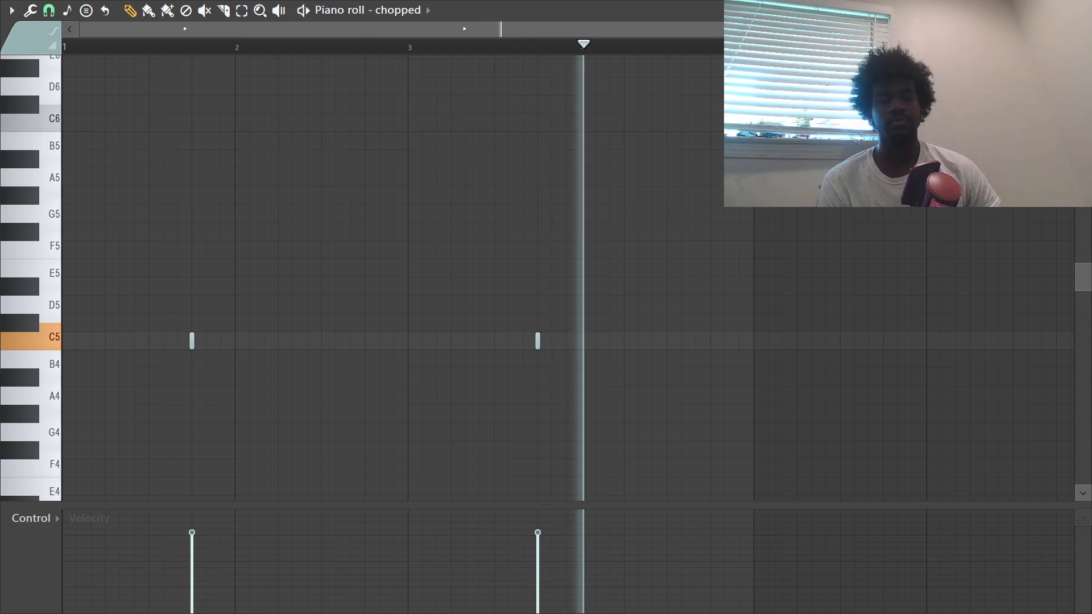
key("Escape")
key("space")
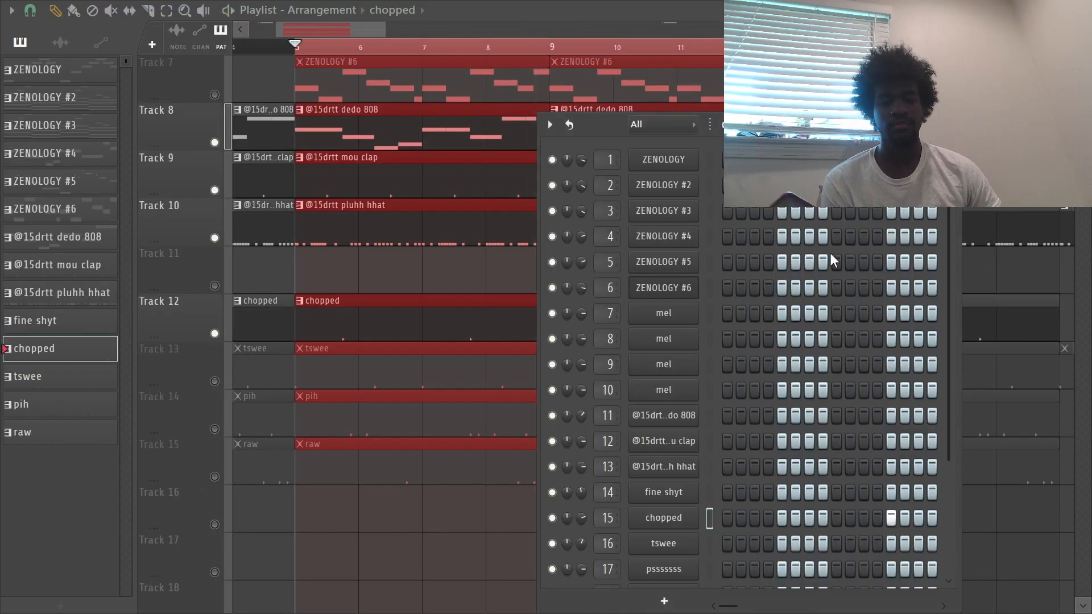
Unmute tswee, pih and raw on tracks 13 to 15, playing the selected bars once tswee is audible.
left_click(214, 381)
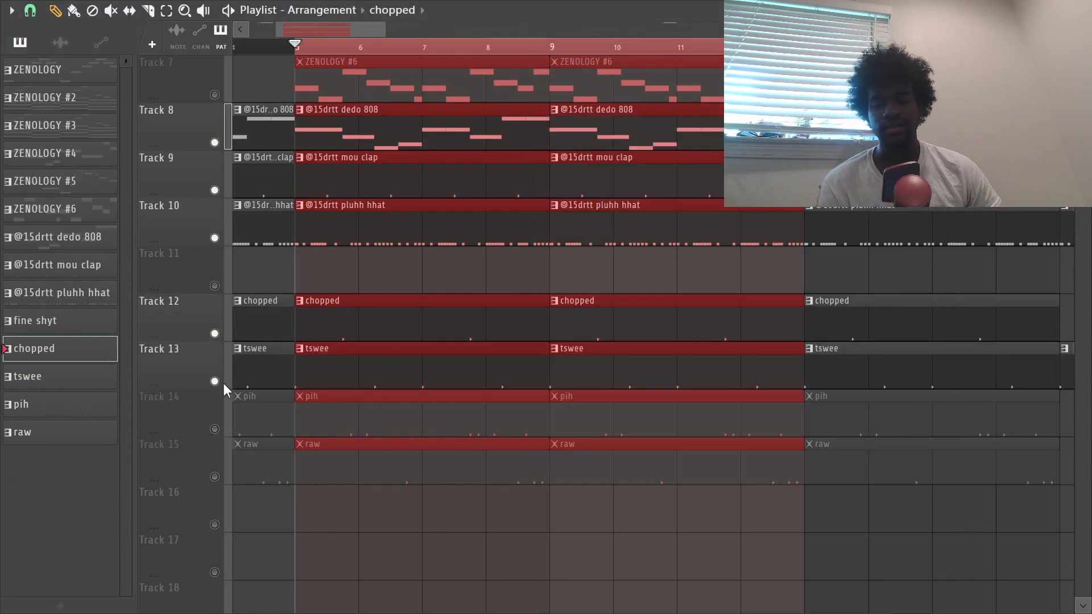
key("space")
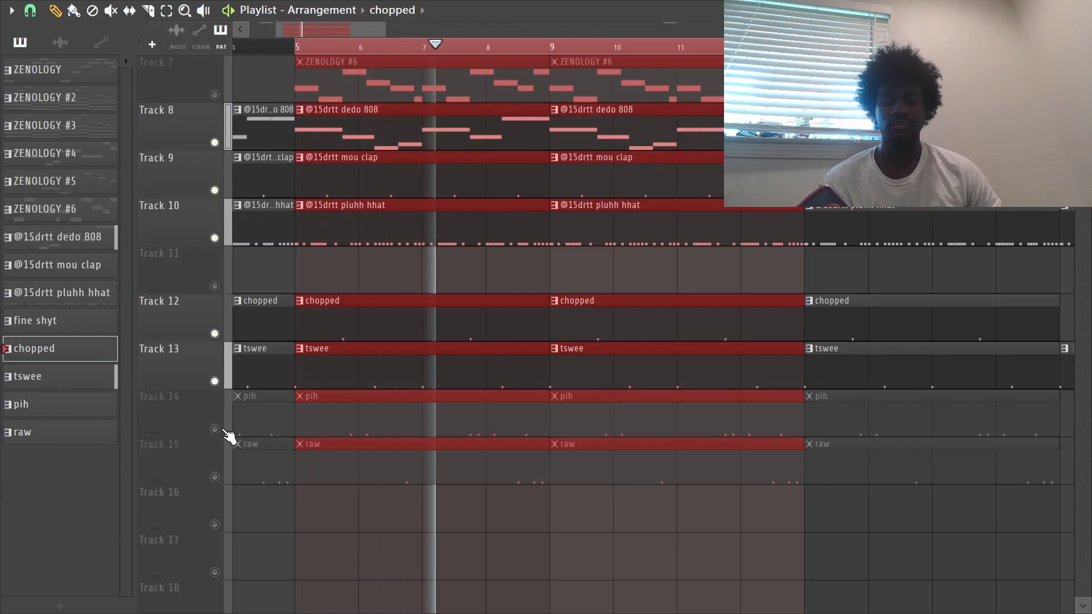
key("space")
left_click(216, 430)
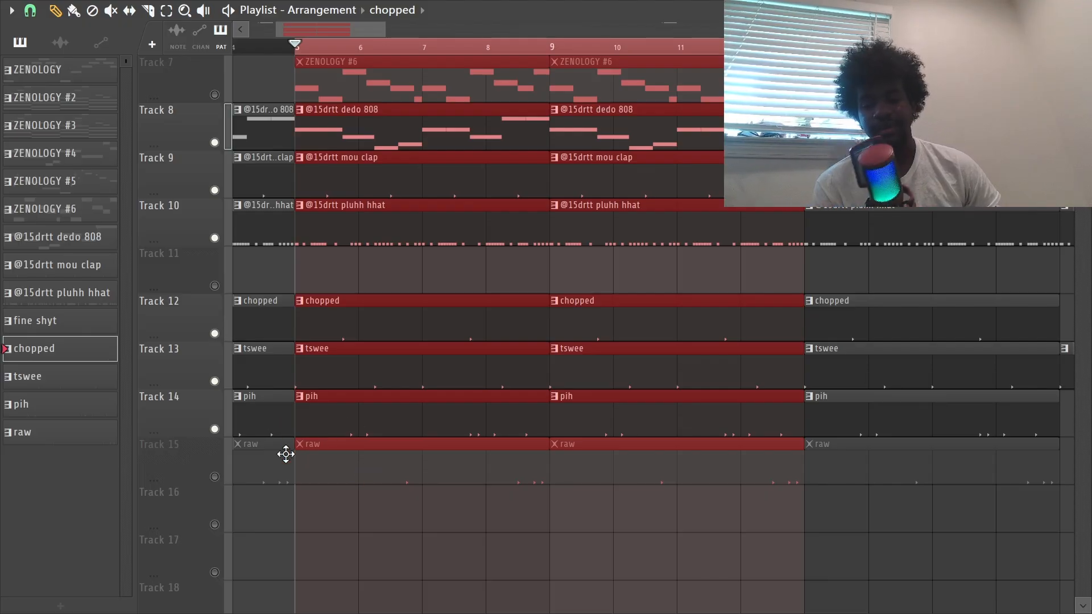
left_click(216, 477)
Open the raw pattern and its channel's sampler settings, shrinking the channel rack to expose the sample waveform.
double_click(353, 447)
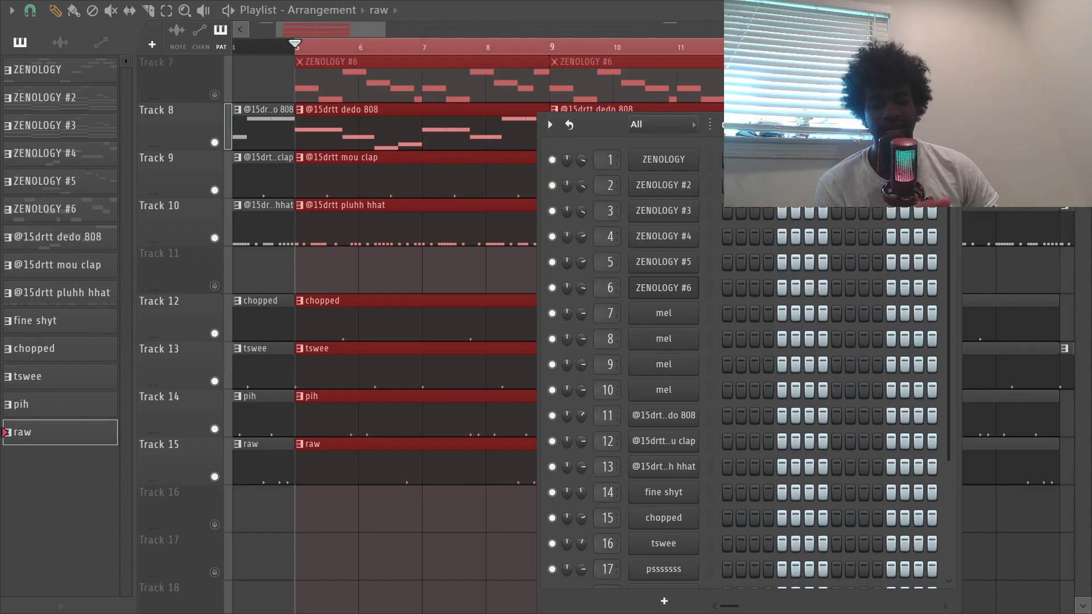
key("F5")
key("F5")
scroll(663, 490, "down", 2)
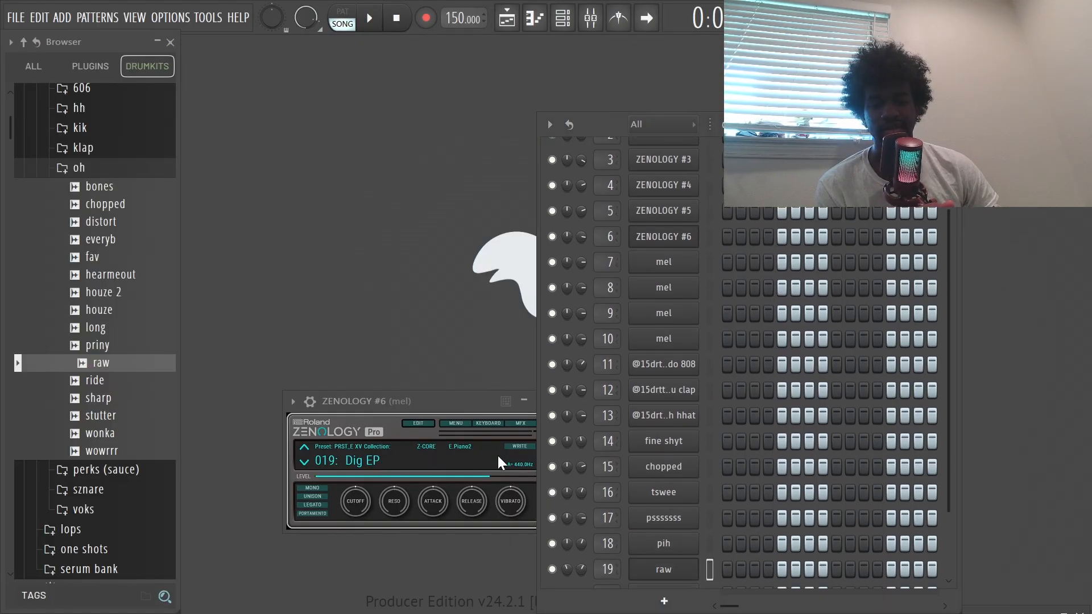
left_click_drag(644, 609, 721, 492)
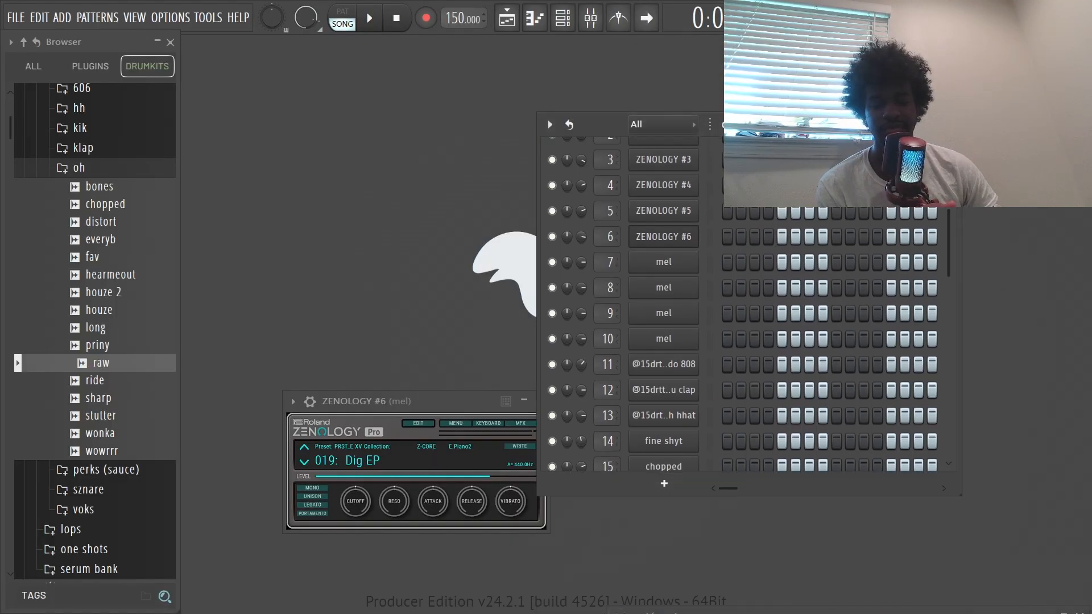
left_click_drag(676, 613, 437, 234)
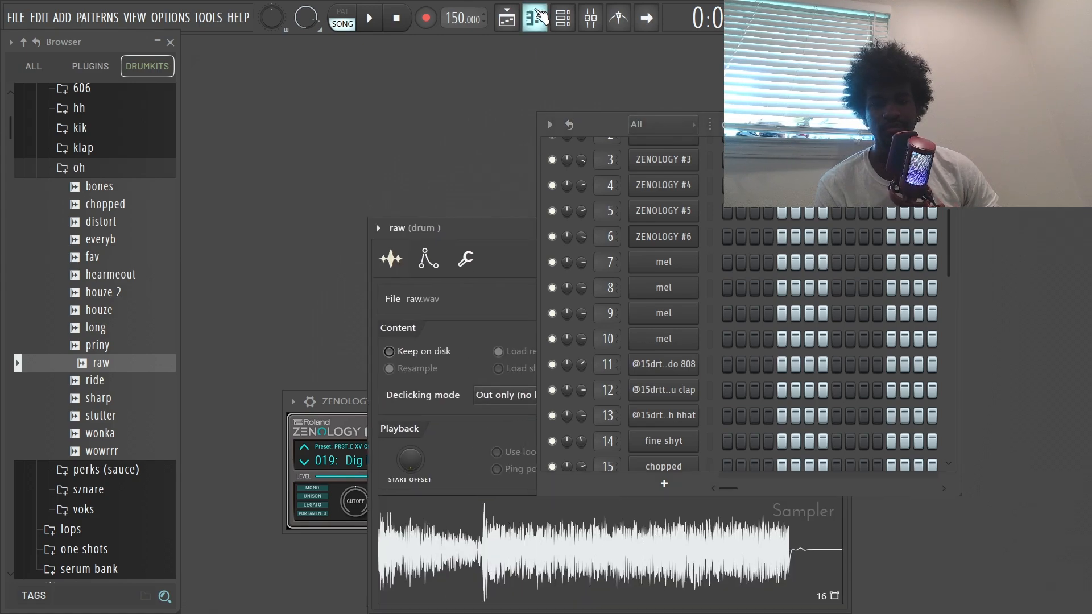
Return to the playlist, play all the unmuted 808 and drum tracks, clear the timeline selection, and stop playback.
left_click(536, 17)
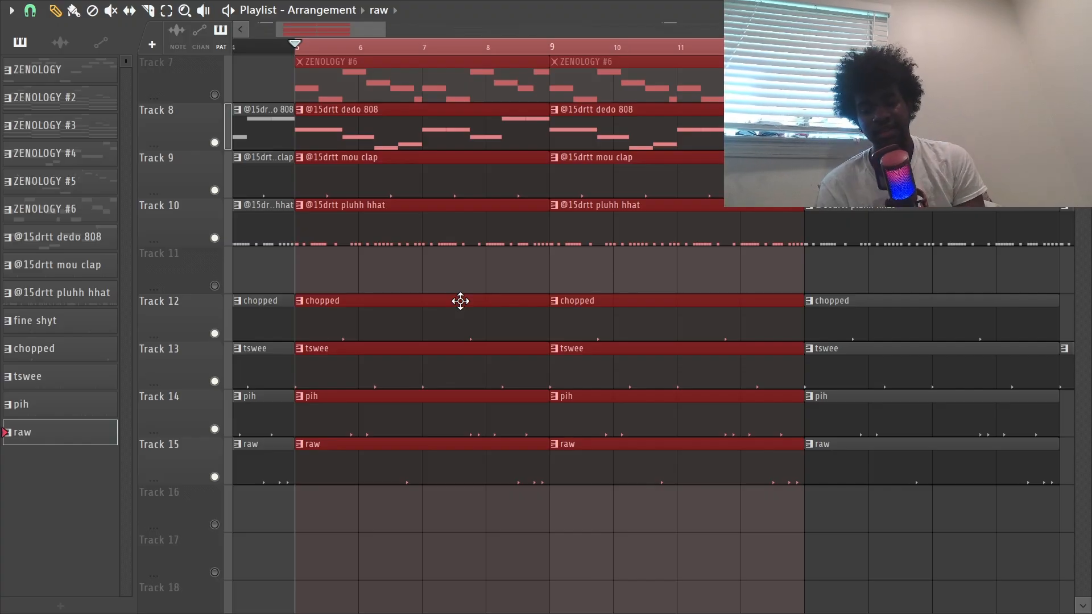
key("space")
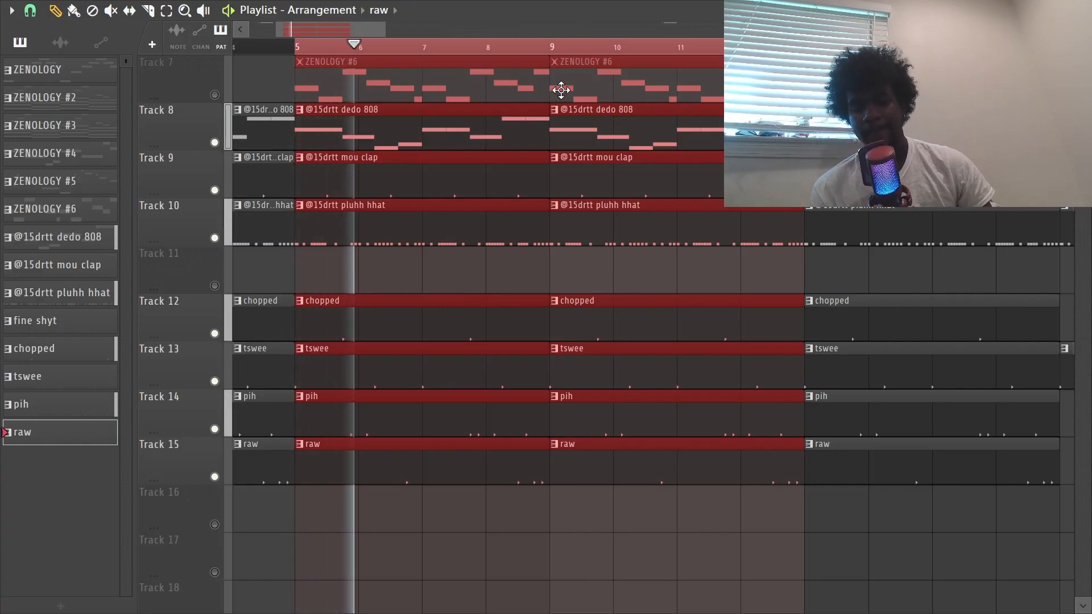
scroll(440, 47, "up", 2)
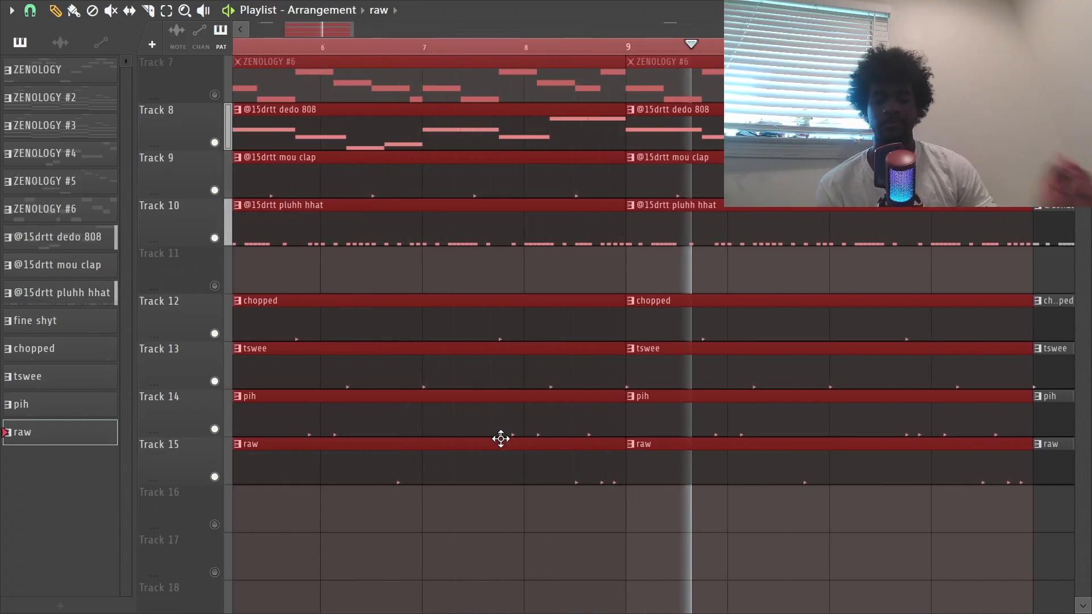
scroll(604, 53, "down", 4)
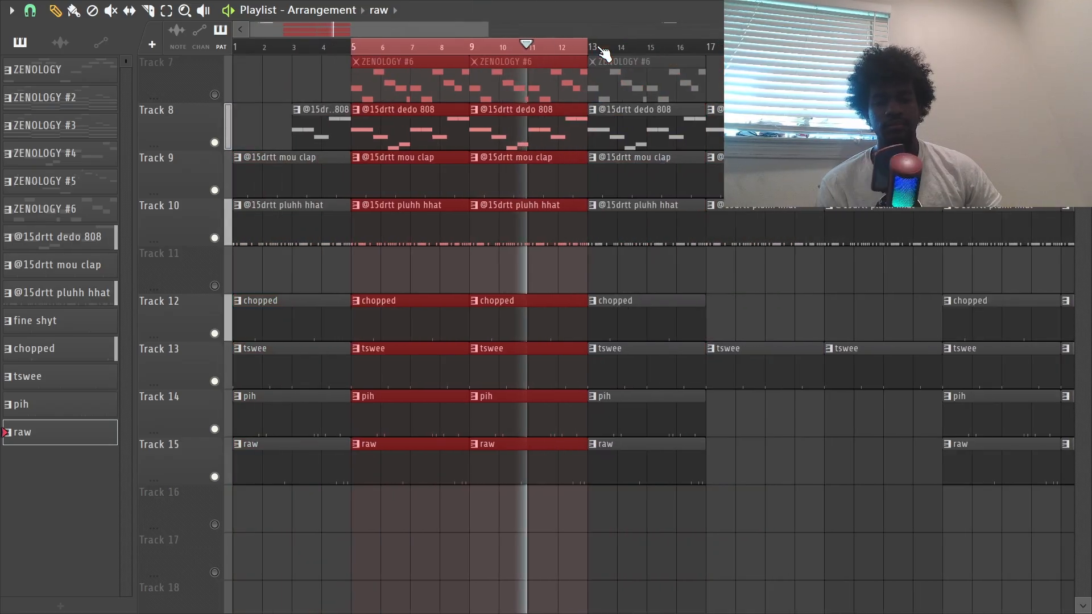
double_click(600, 50)
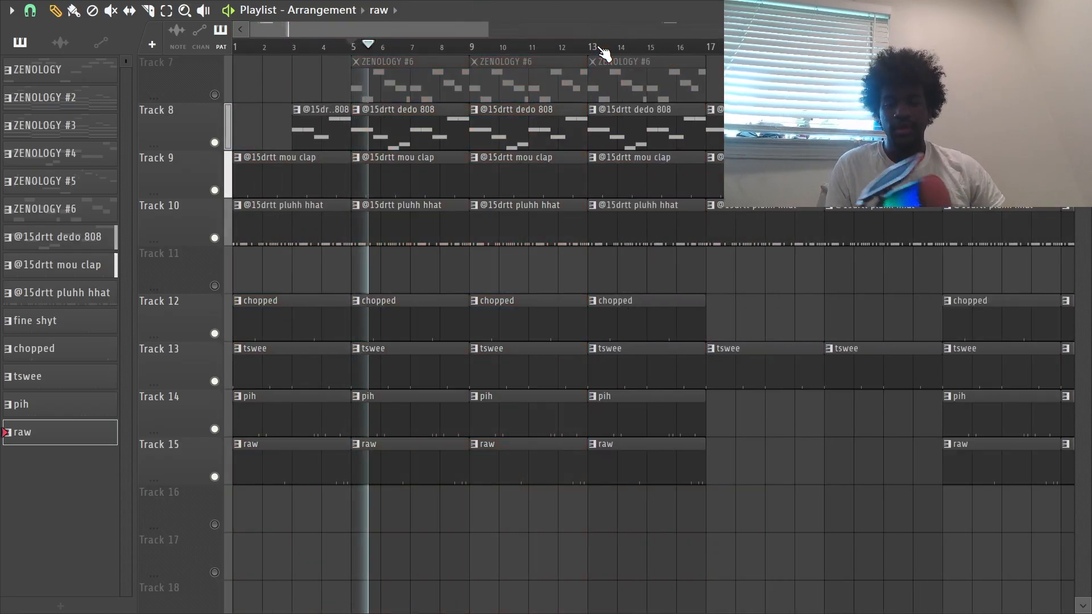
key("space")
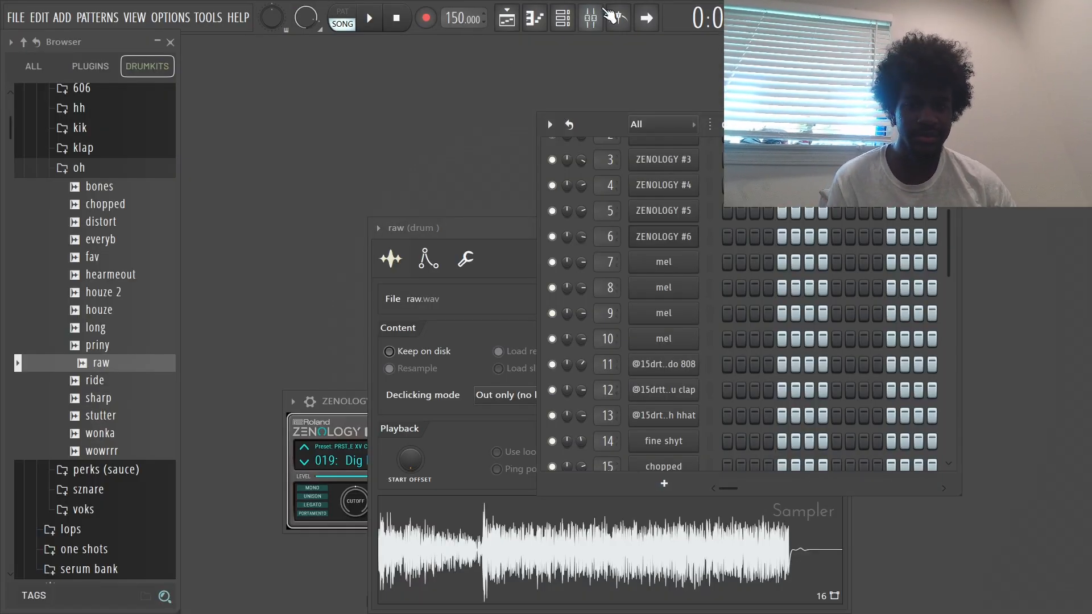
Open the mixer as a floating window and view the Master track's Fruity Soft Clipper and Fruity Limiter.
left_click(593, 19)
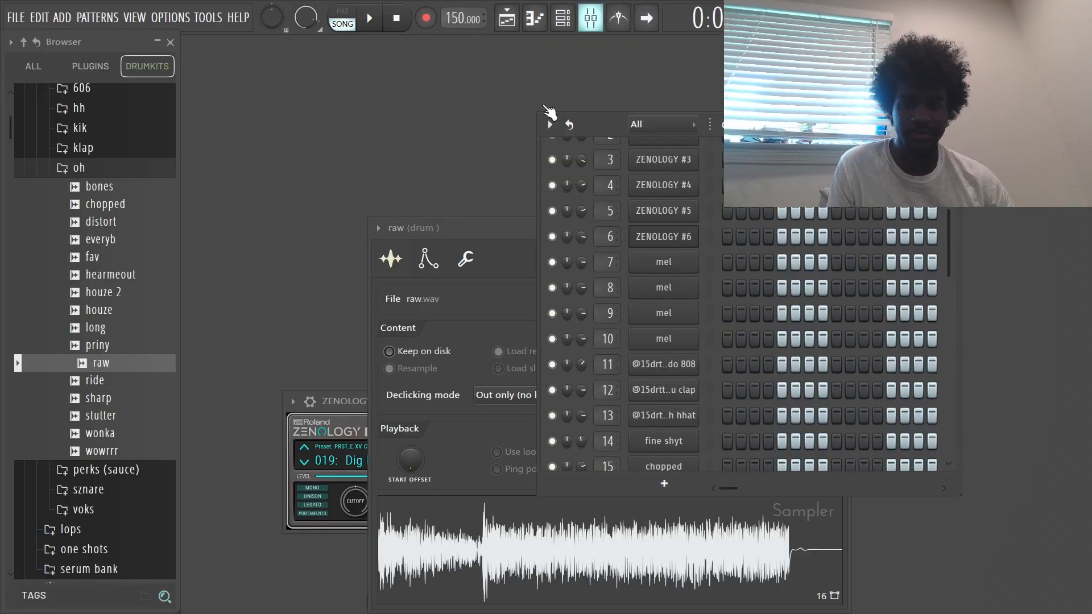
left_click(51, 120)
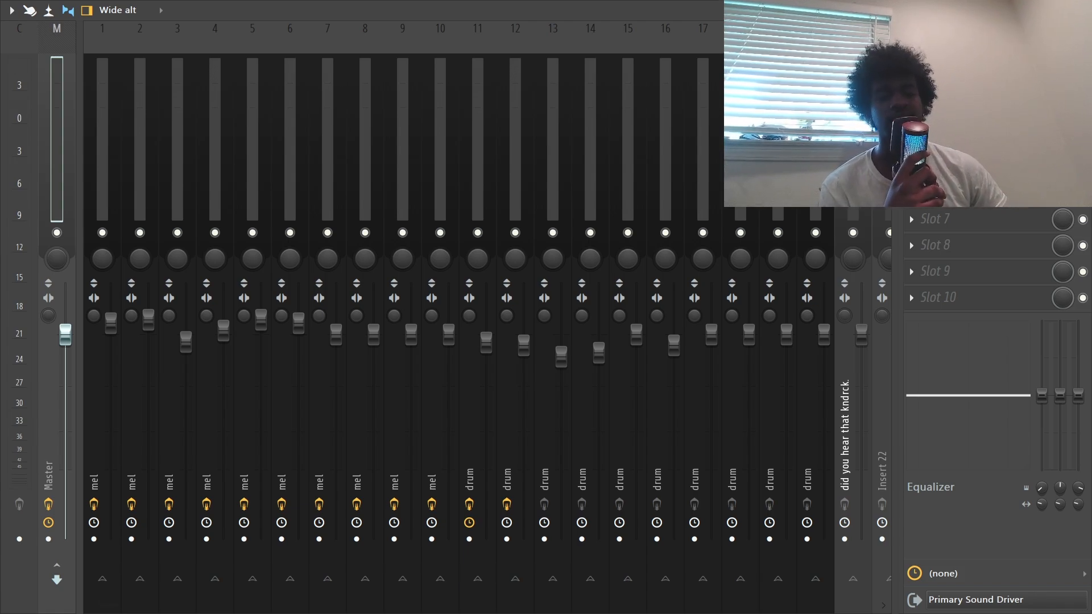
left_click(1063, 10)
left_click_drag(538, 606, 816, 182)
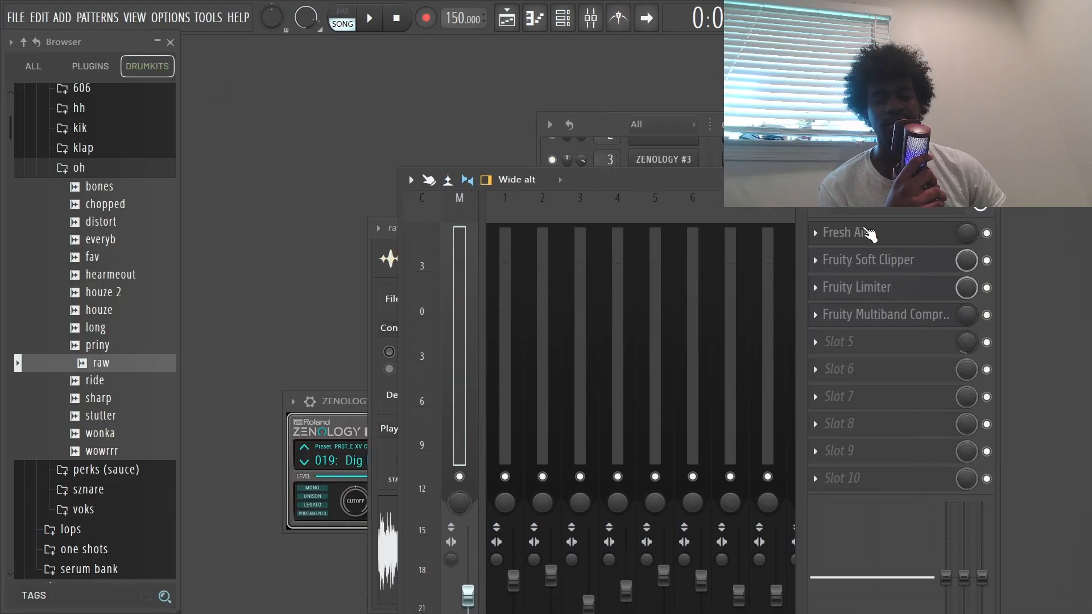
left_click(868, 265)
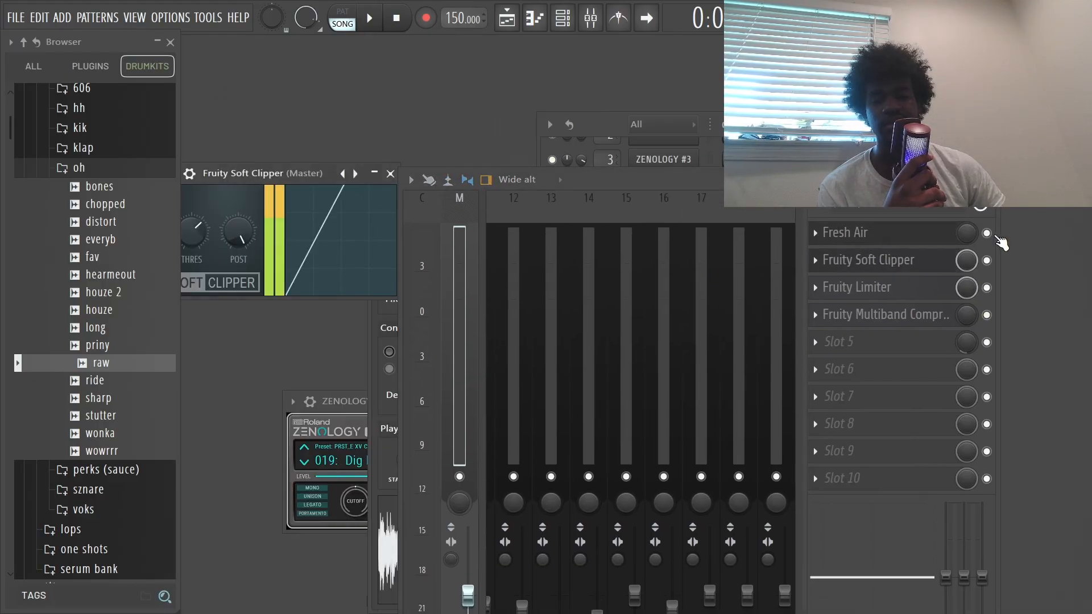
left_click(890, 287)
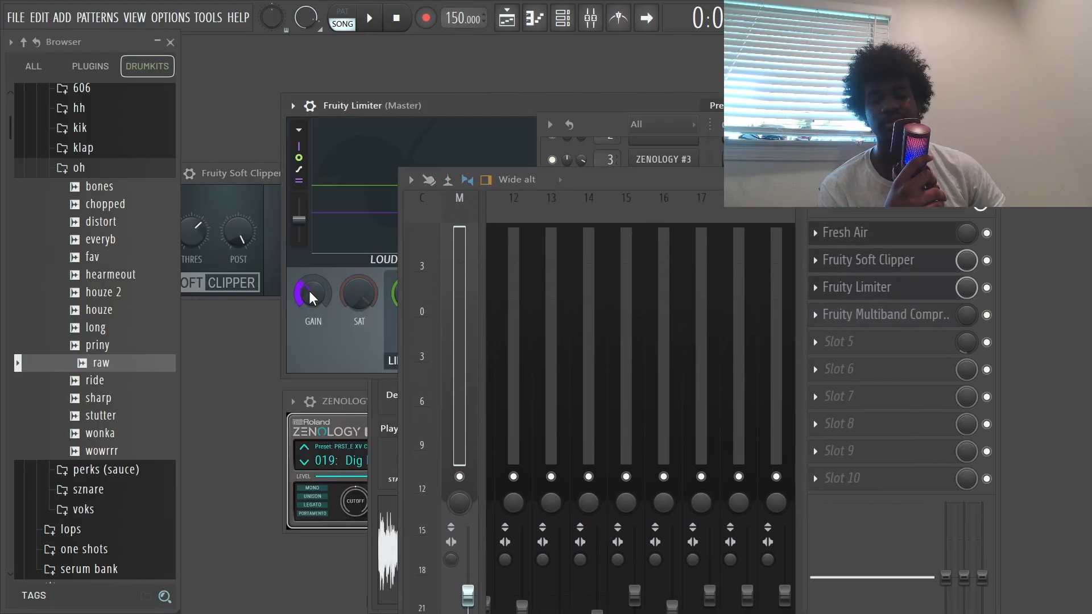
Look through the mixer inserts' effects and open Fruity Parametric EQ 2 on drum insert 11.
left_click_drag(719, 284, 555, 262)
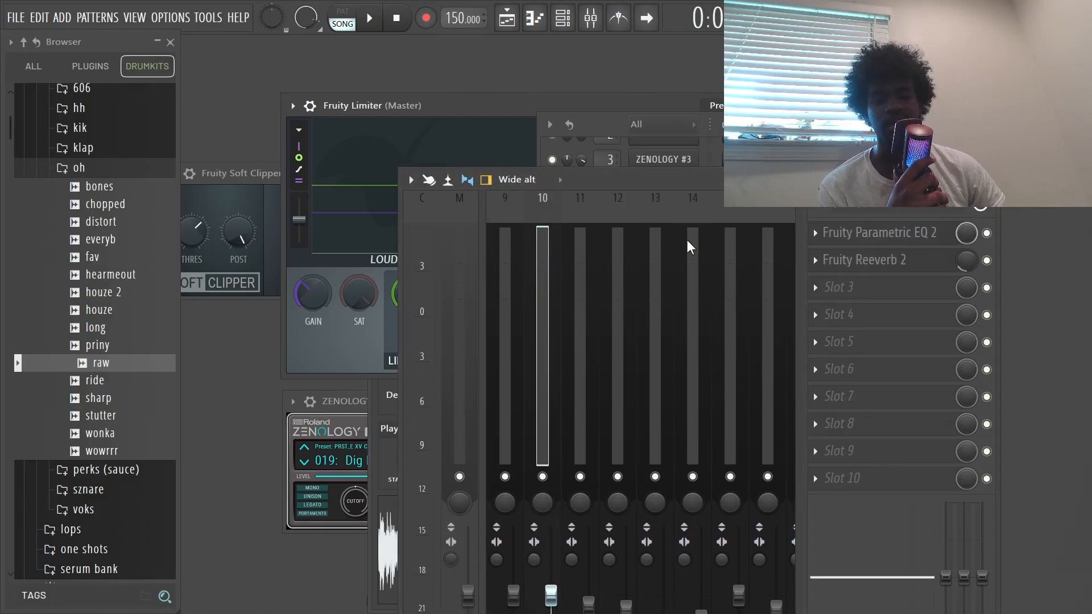
left_click_drag(618, 248, 592, 250)
left_click(912, 234)
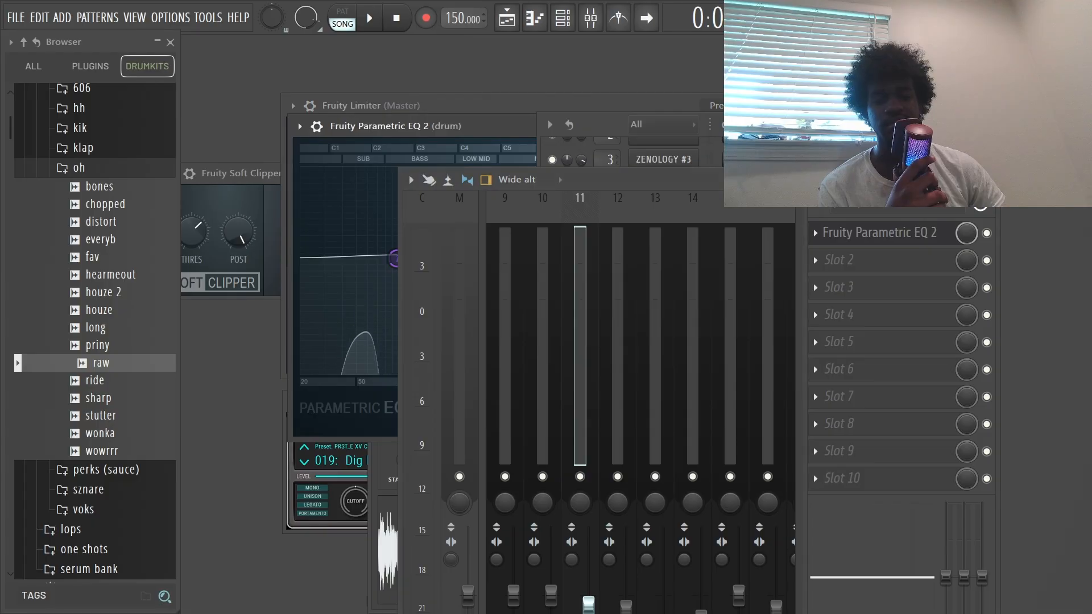
Move the mixer window to uncover the drum EQ curve, and select mel insert 1 to view its effects.
left_click_drag(879, 180, 913, 401)
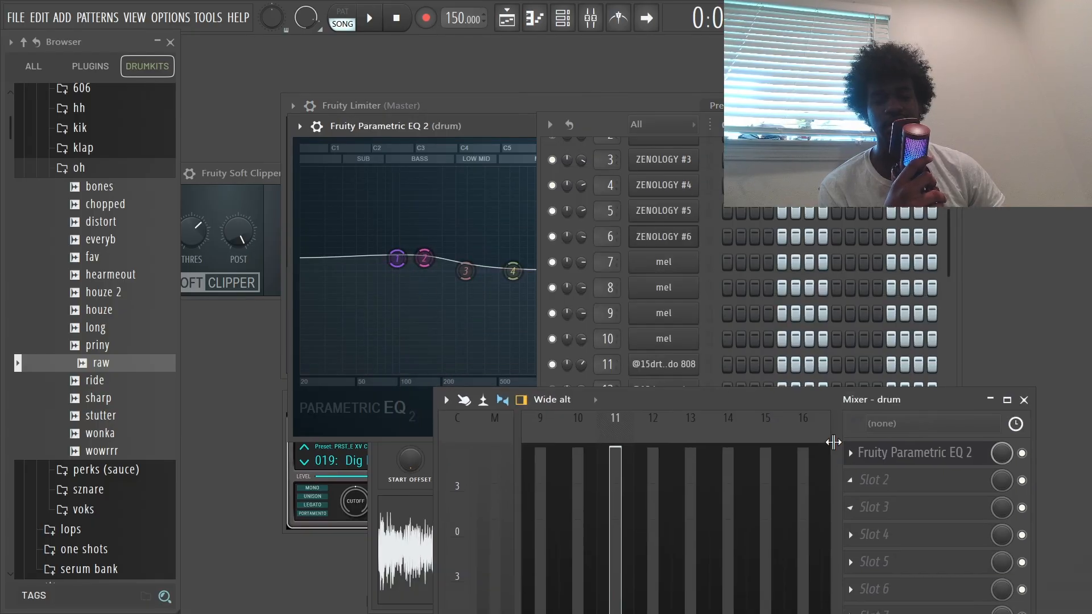
left_click_drag(824, 397, 830, 239)
left_click_drag(722, 309, 538, 296)
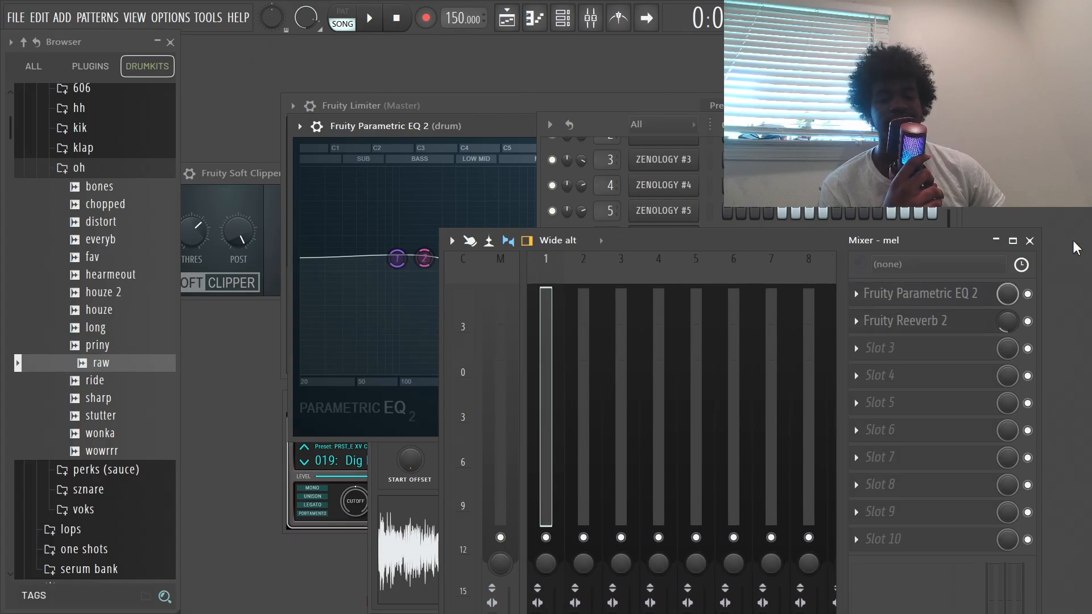
Close the mixer and return from the piano roll to the playlist arrangement.
left_click(1029, 240)
left_click(534, 18)
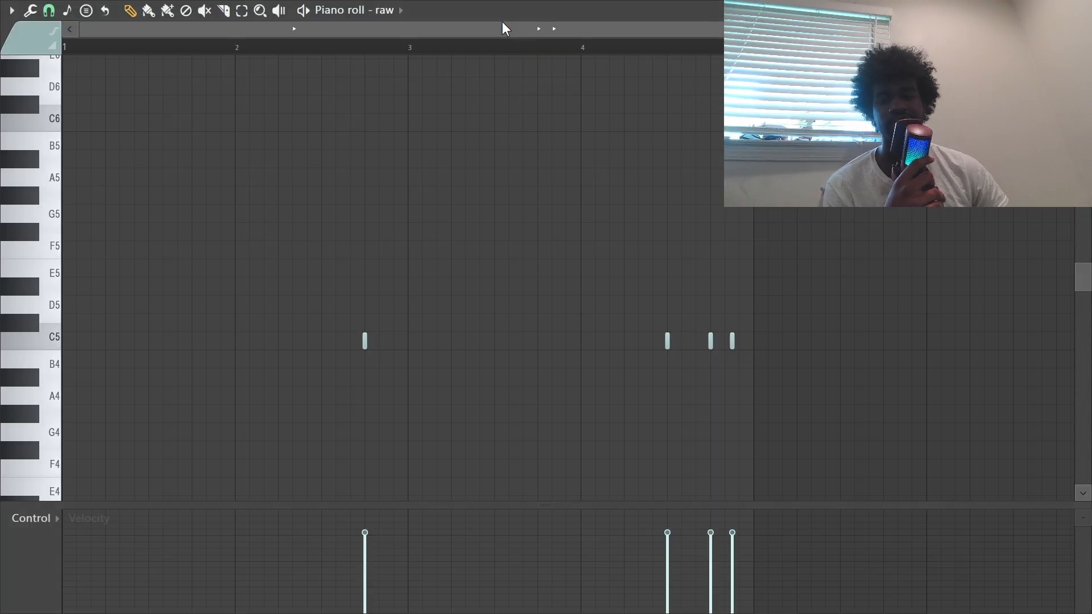
double_click(499, 18)
left_click(499, 19)
scroll(528, 43, "down", 4)
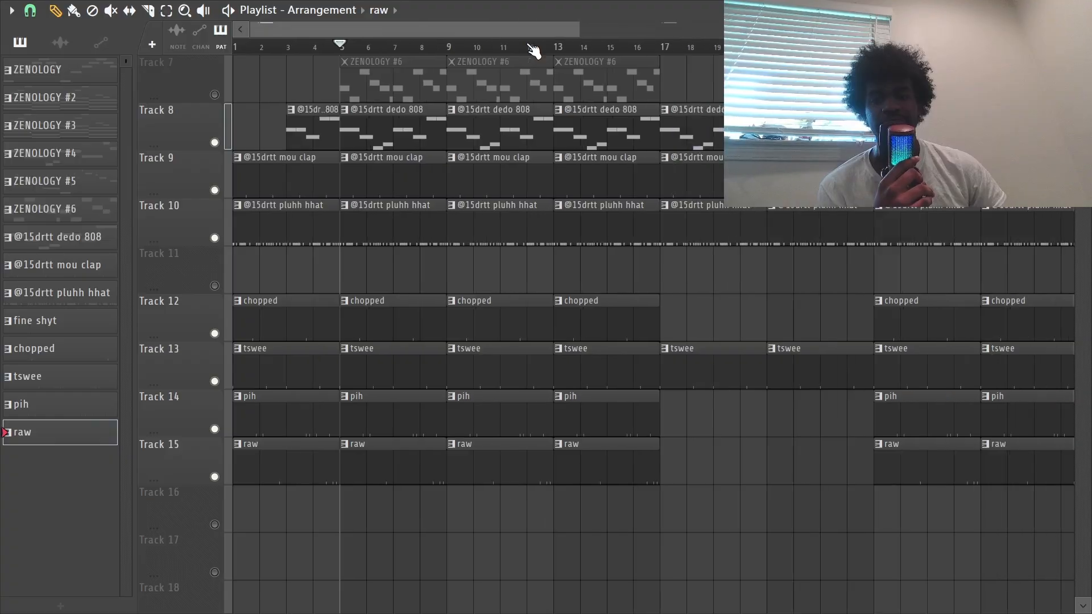
scroll(223, 94, "up", 4)
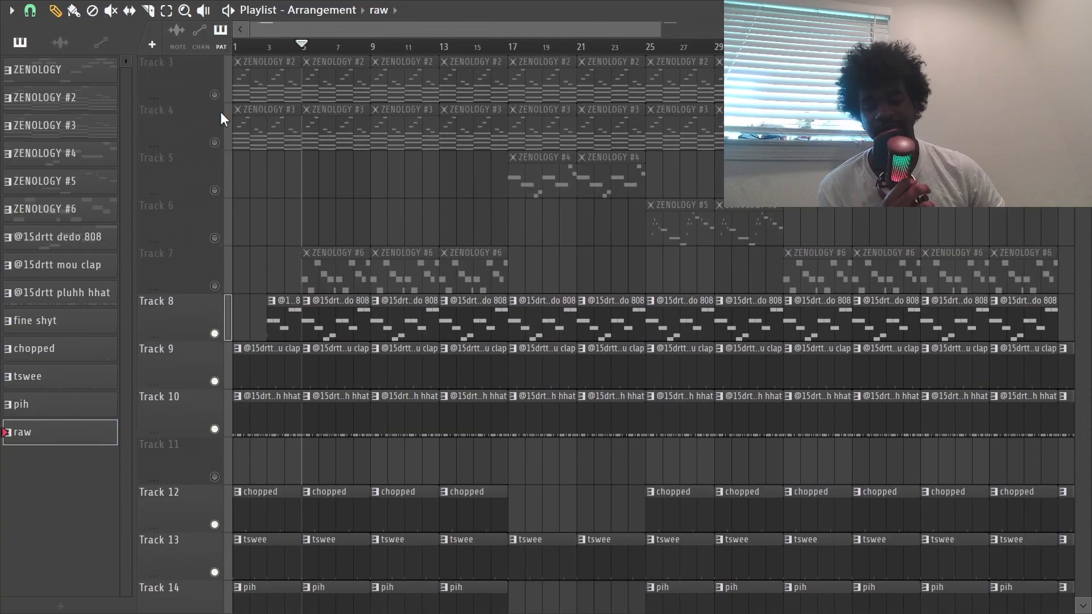
Unmute all the playlist tracks and move the playhead to the start of the song.
left_click(220, 112)
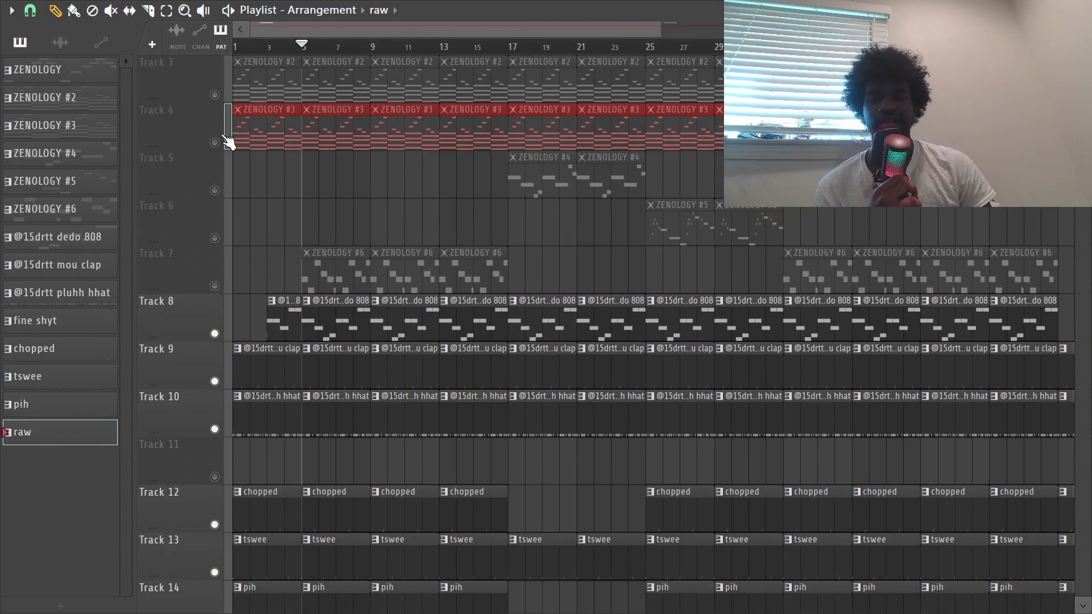
left_click(223, 137)
right_click(223, 137)
right_click(222, 137)
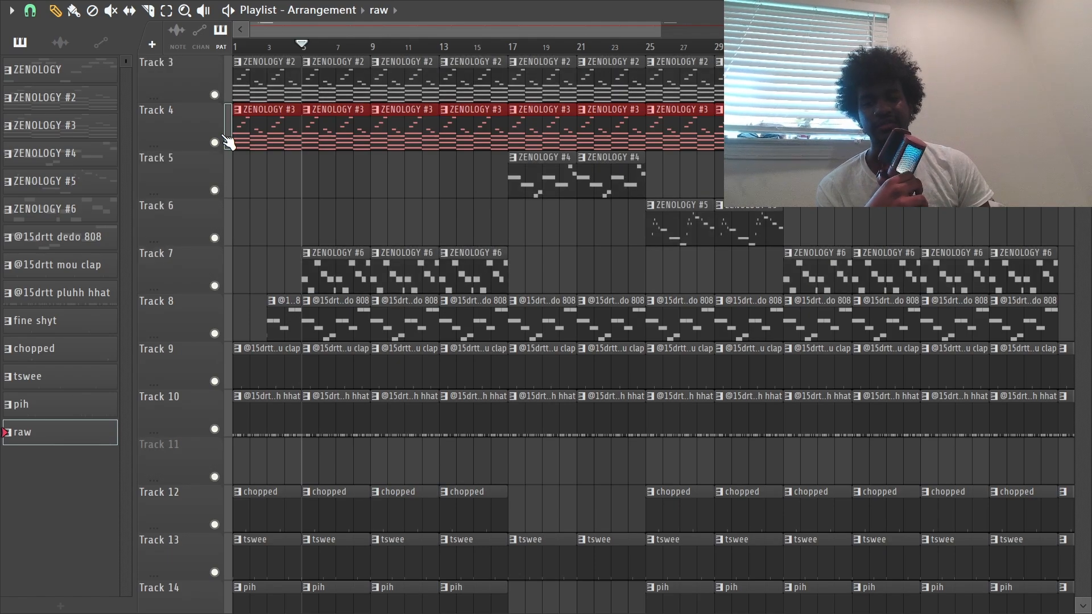
left_click_drag(340, 46, 178, 60)
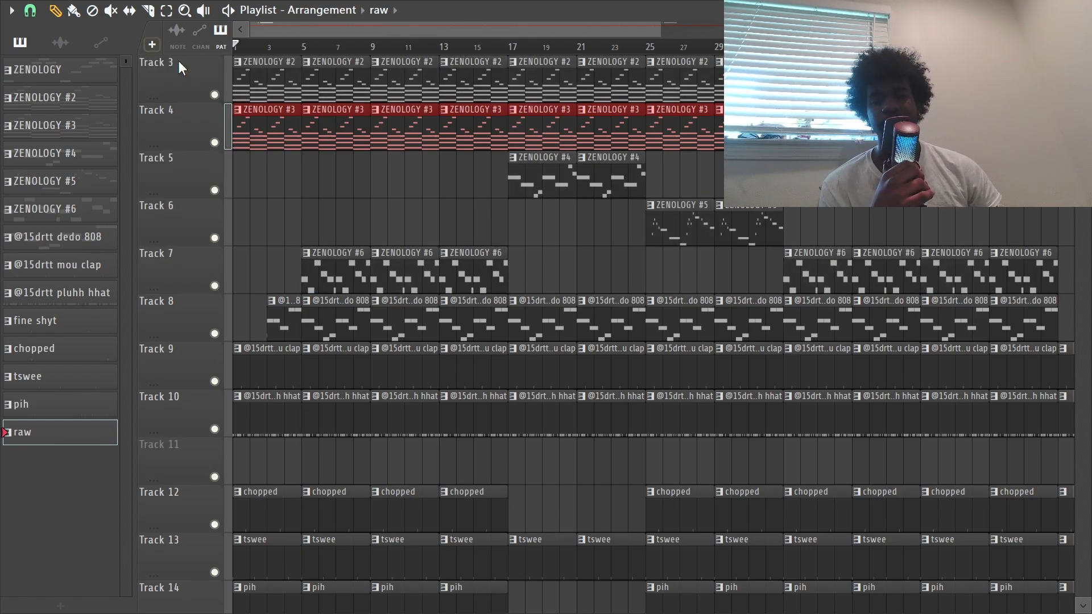
scroll(216, 390, "up", 2)
scroll(286, 51, "up", 2)
left_click_drag(283, 49, 35, 64)
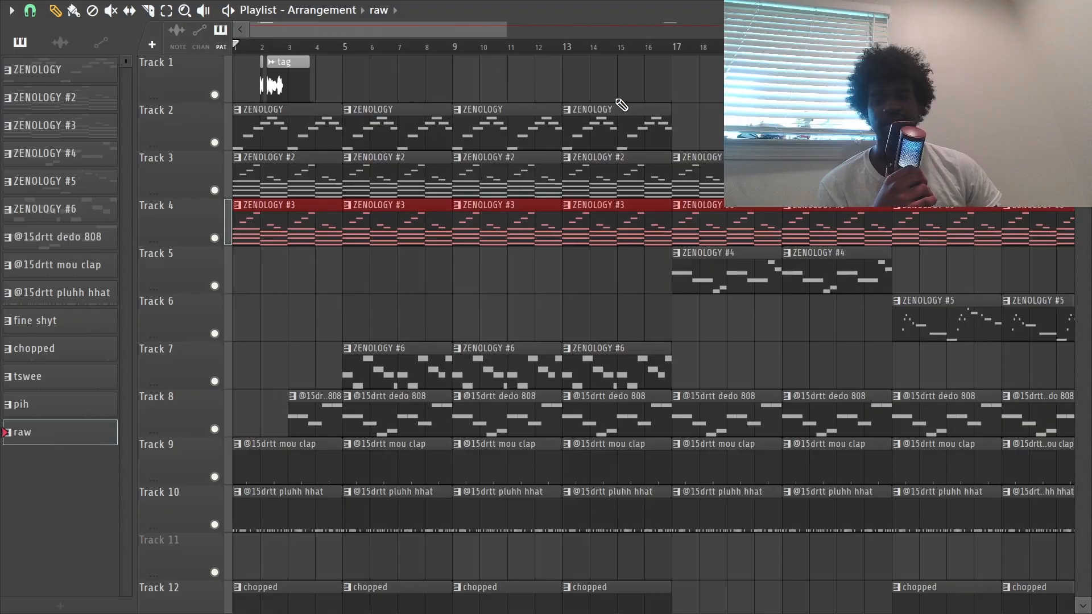
Clear the selection of the Track 4 clips and return the playhead to the start of the song.
scroll(255, 373, "down", 3)
scroll(326, 344, "up", 3)
scroll(338, 48, "up", 2)
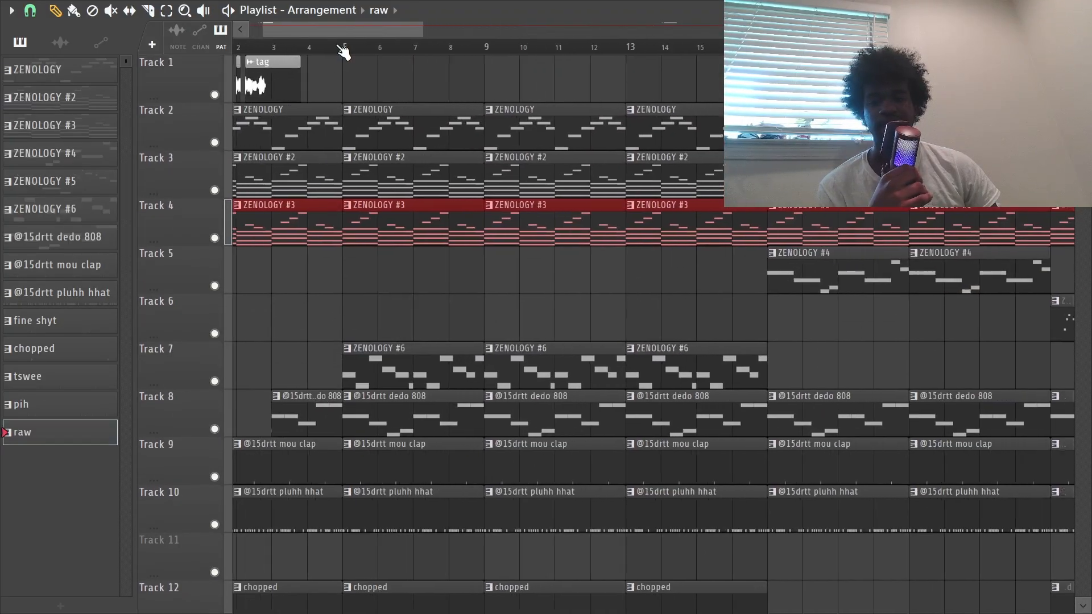
left_click_drag(338, 48, 318, 89)
scroll(344, 49, "down", 3)
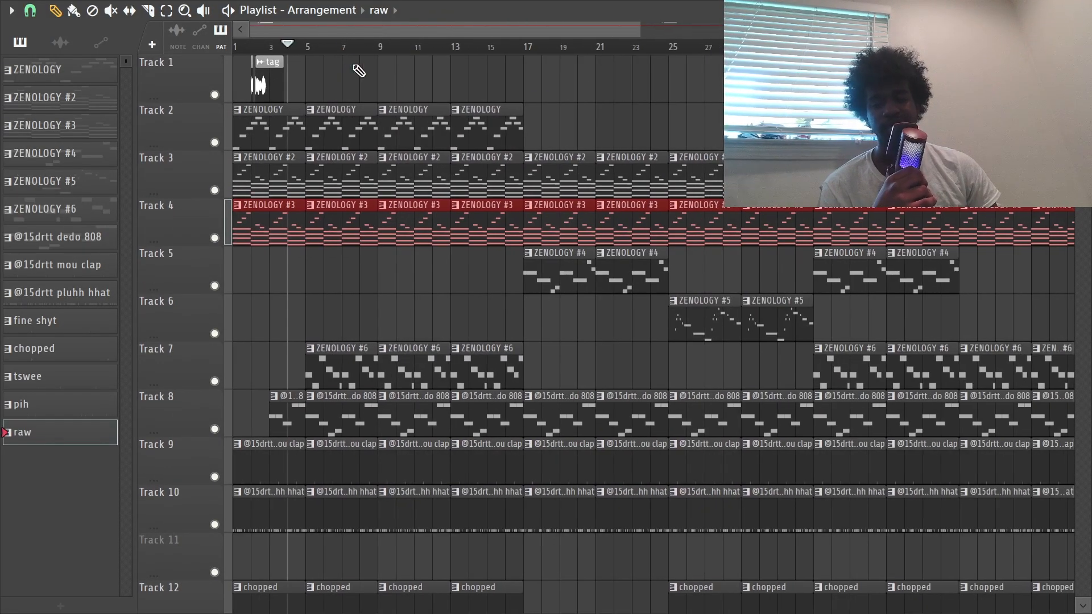
right_click(304, 80)
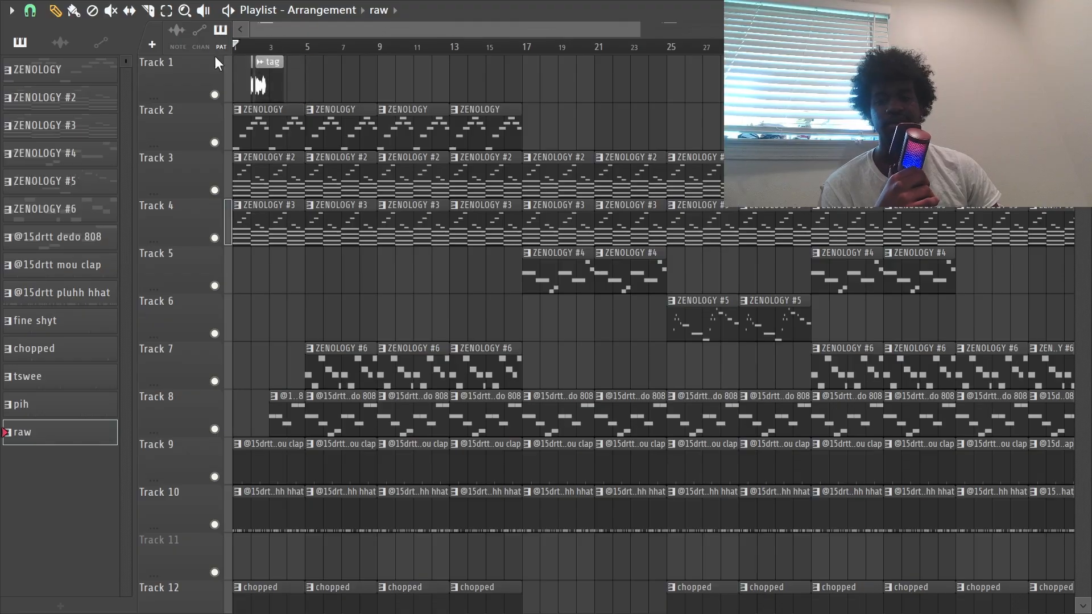
Look over the full song arrangement, from the ZENOLOGY melody tracks down to the percussion clips on Track 15.
scroll(447, 205, "down", 3)
scroll(440, 50, "down", 2)
scroll(478, 324, "down", 5)
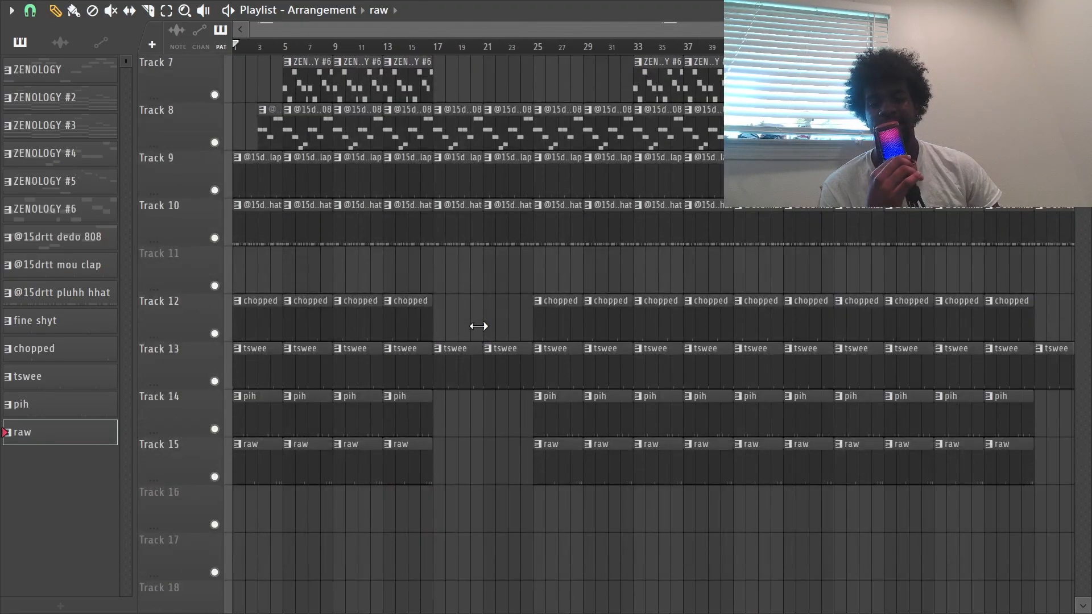
scroll(423, 44, "down", 3)
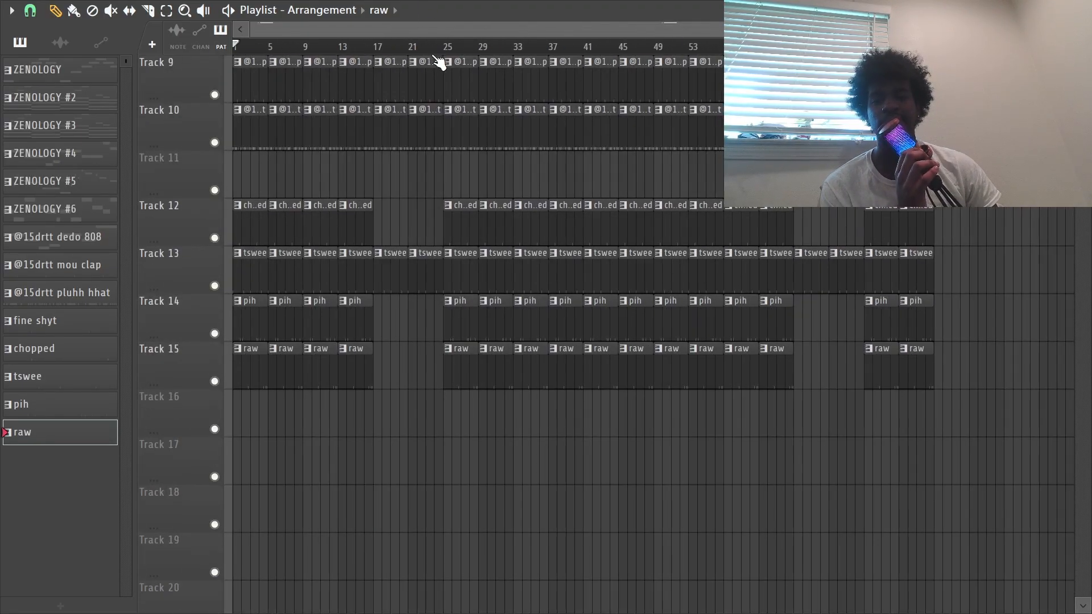
scroll(497, 144, "up", 4)
scroll(597, 46, "up", 4)
scroll(543, 150, "up", 4)
scroll(544, 151, "down", 3)
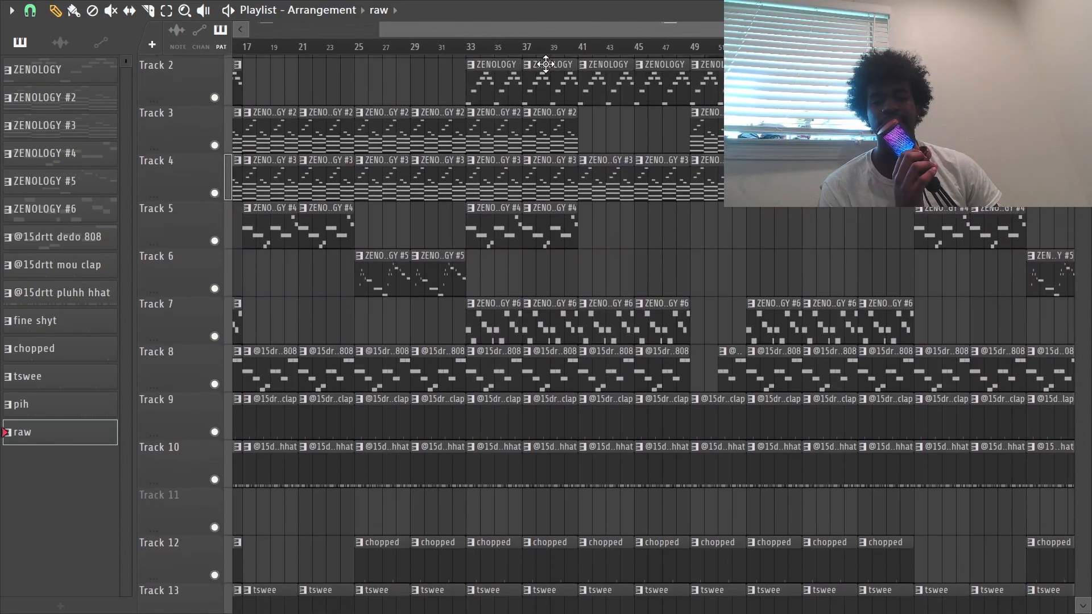